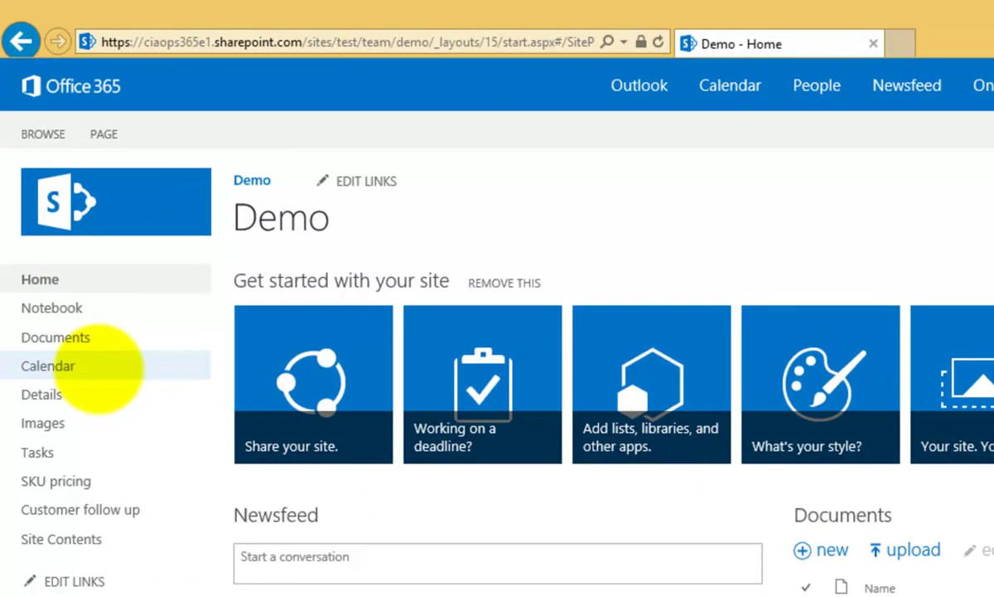
# Step: Connect the Demo site's Calendar to Outlook, allowing the site to open the program and accepting the connection
pyautogui.click(98, 366)
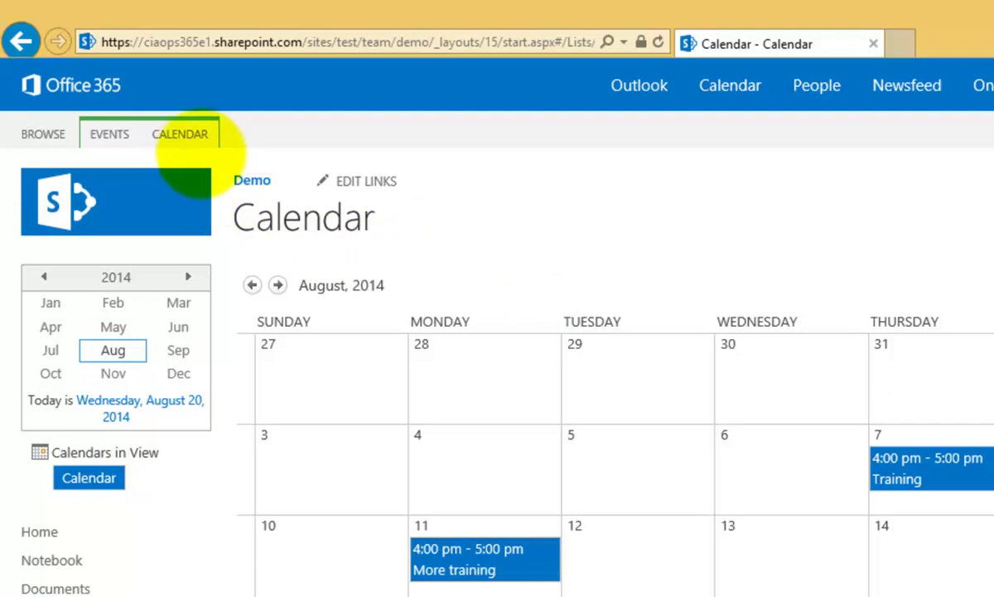
pyautogui.click(183, 134)
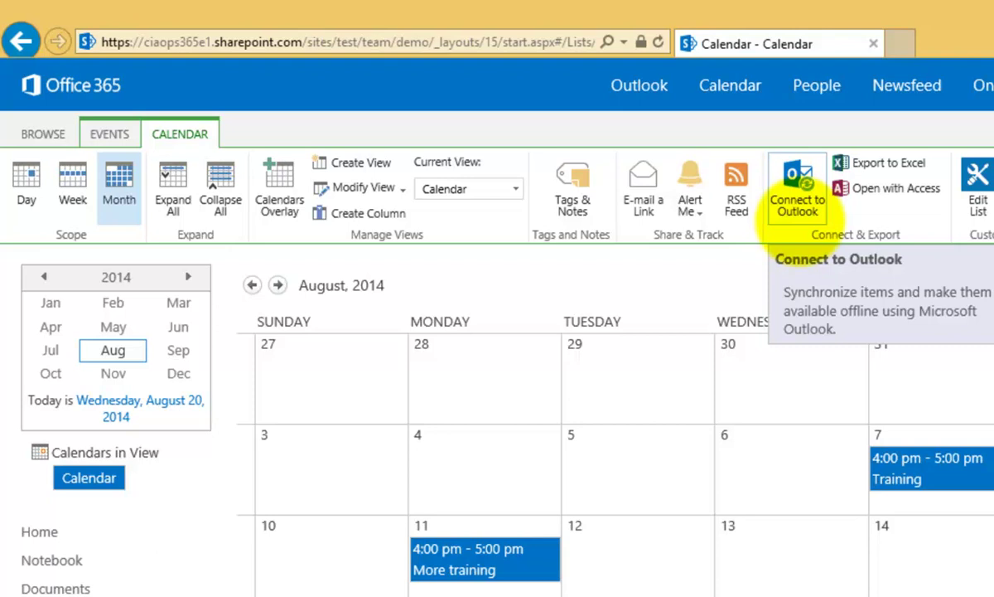
pyautogui.click(797, 176)
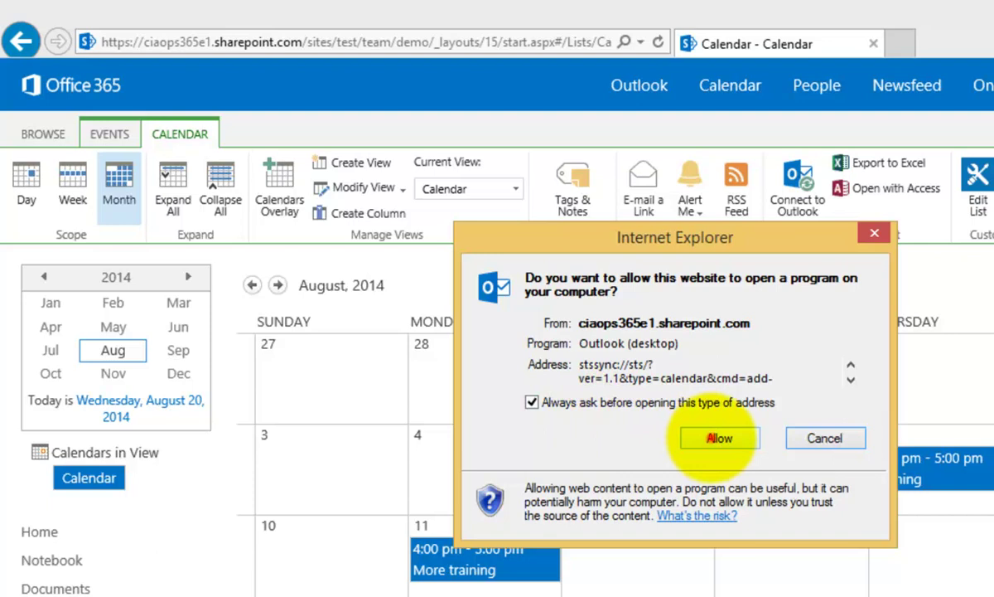
pyautogui.click(717, 437)
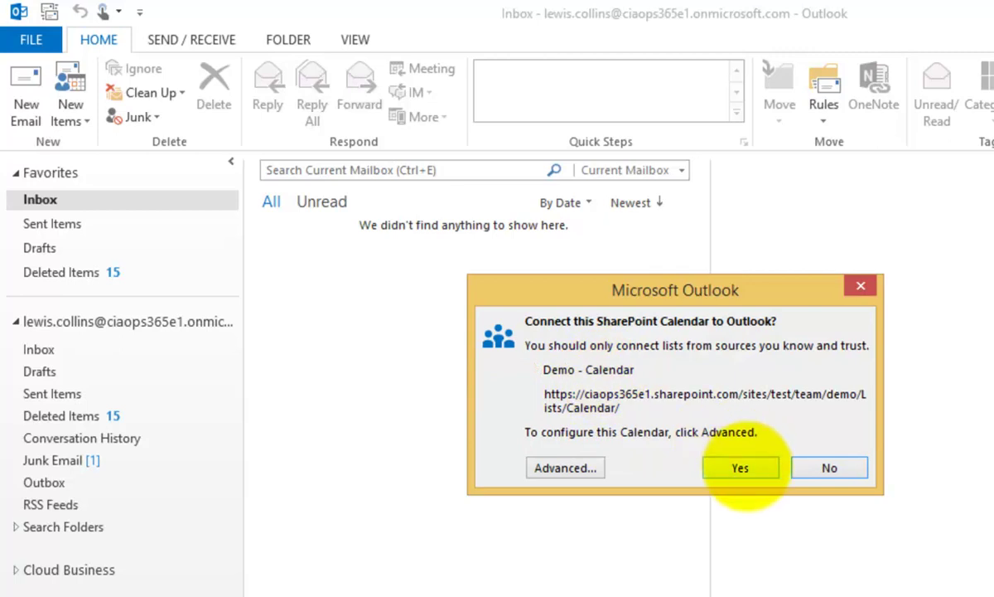
pyautogui.click(743, 468)
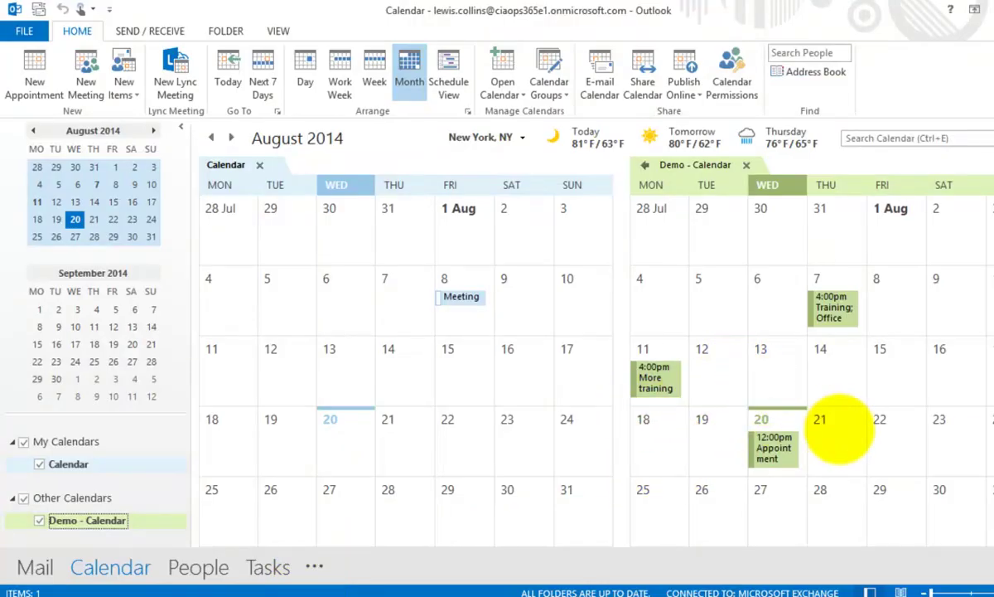
# Step: Create and save an appointment titled "New appointment" on 21 August 2014 in Demo - Calendar
pyautogui.click(857, 442)
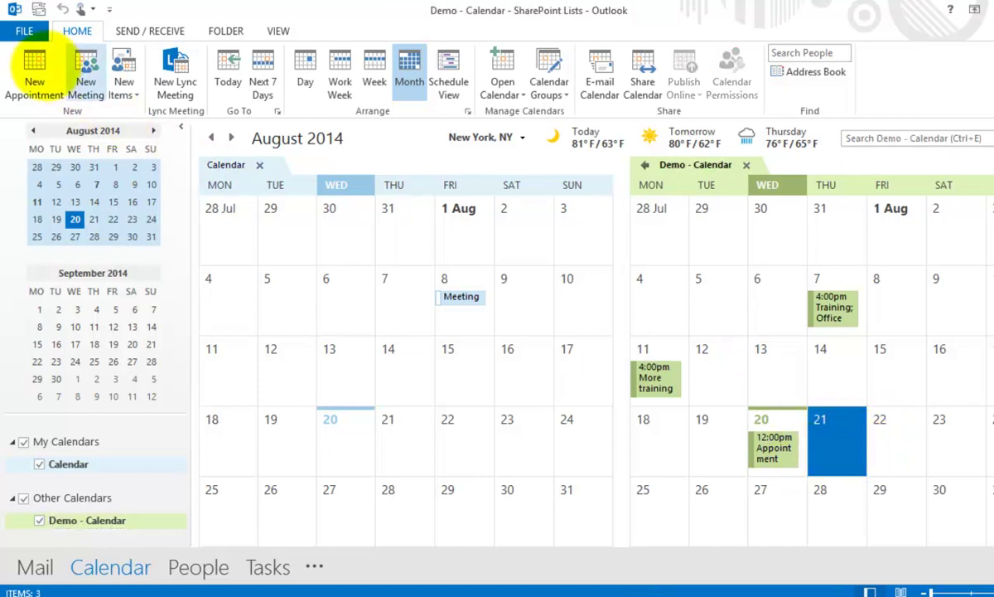
pyautogui.click(48, 65)
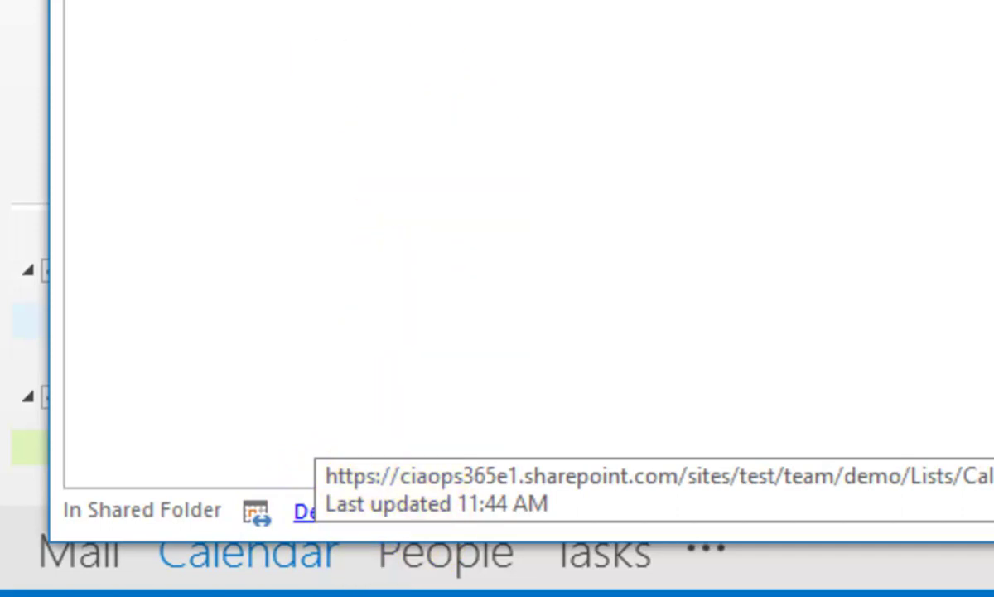
pyautogui.click(317, 175)
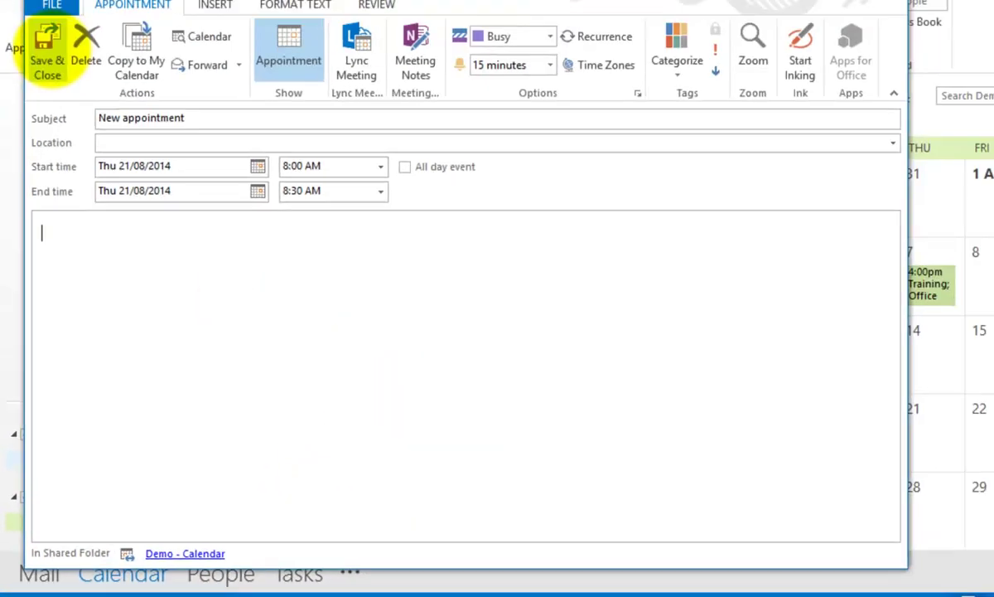
pyautogui.click(40, 52)
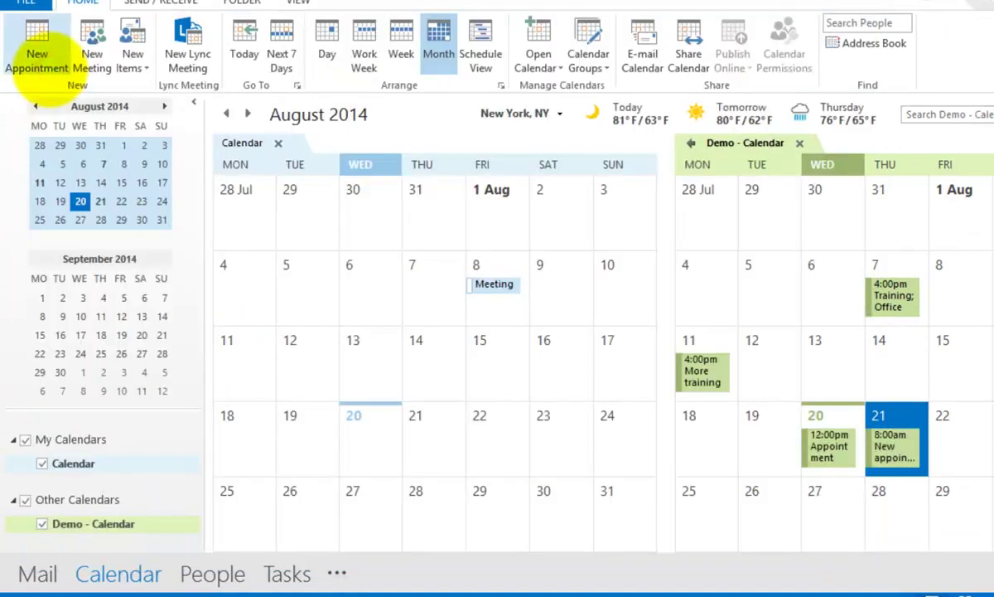
pyautogui.moveTo(901, 452)
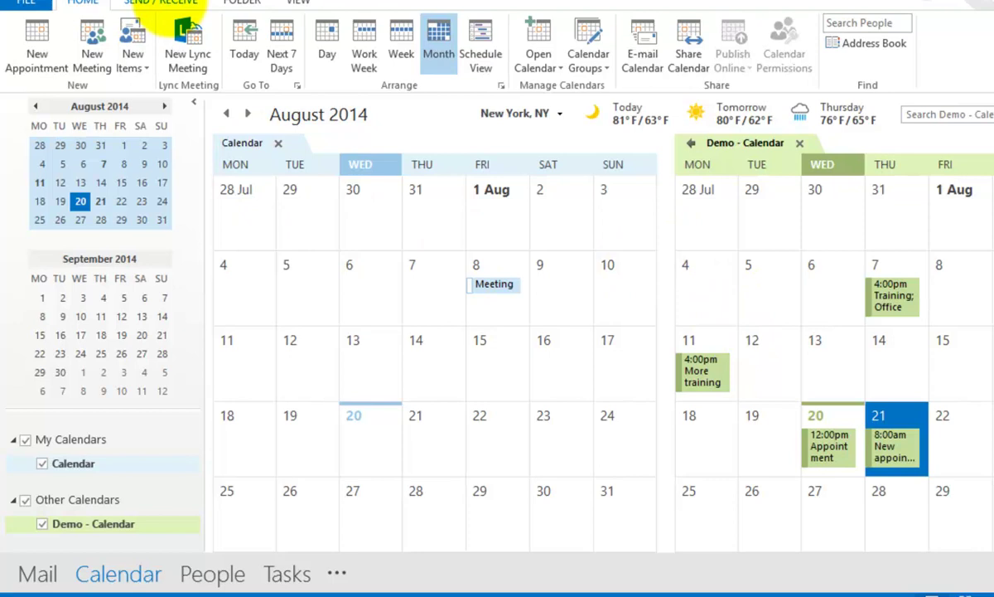
# Step: Bring up Outlook's send/receive commands, switch to Internet Explorer and reload the SharePoint calendar to check the 21 August appointment
pyautogui.click(161, 3)
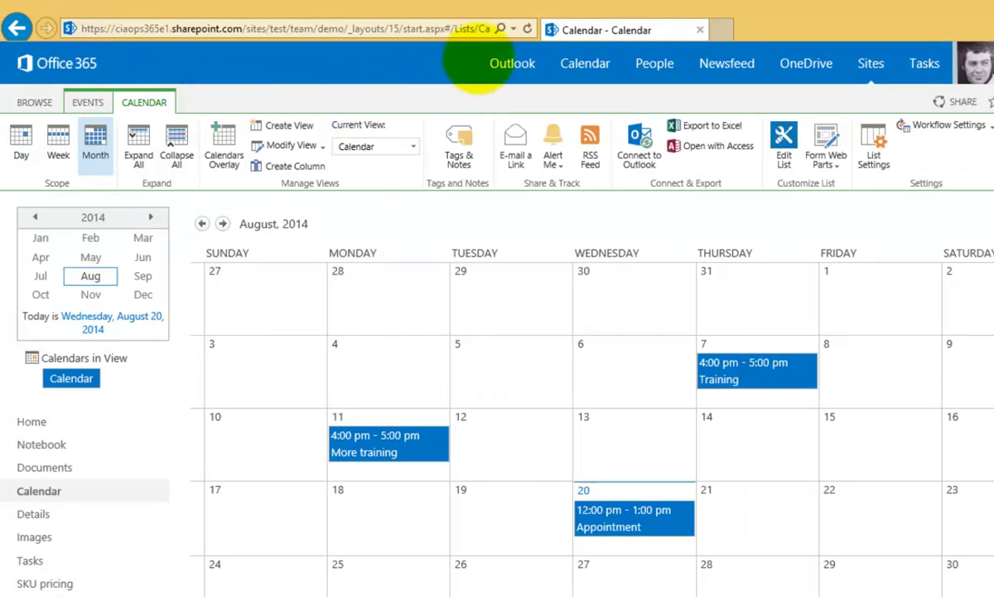
pyautogui.click(527, 28)
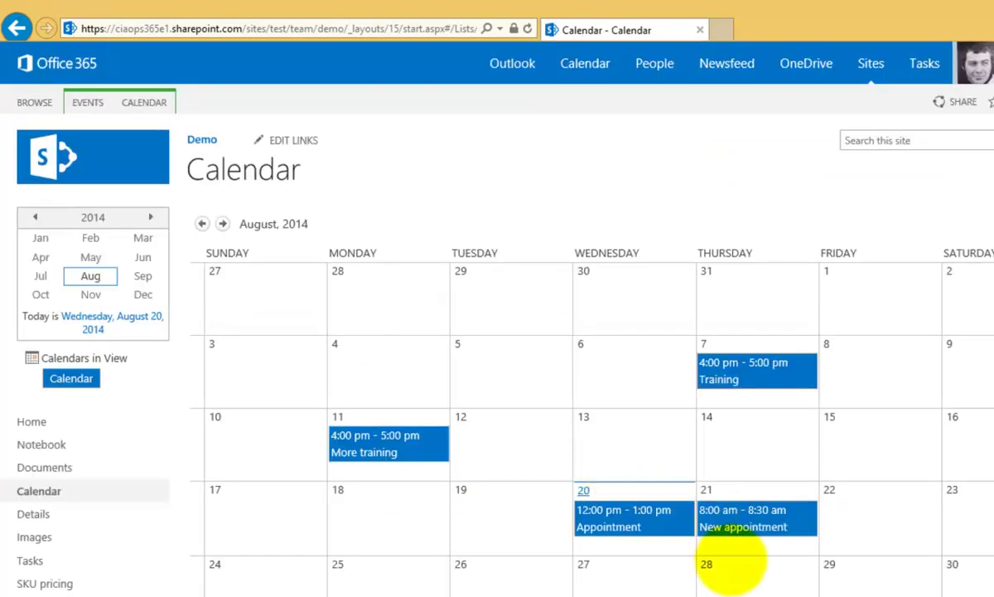
pyautogui.moveTo(736, 543)
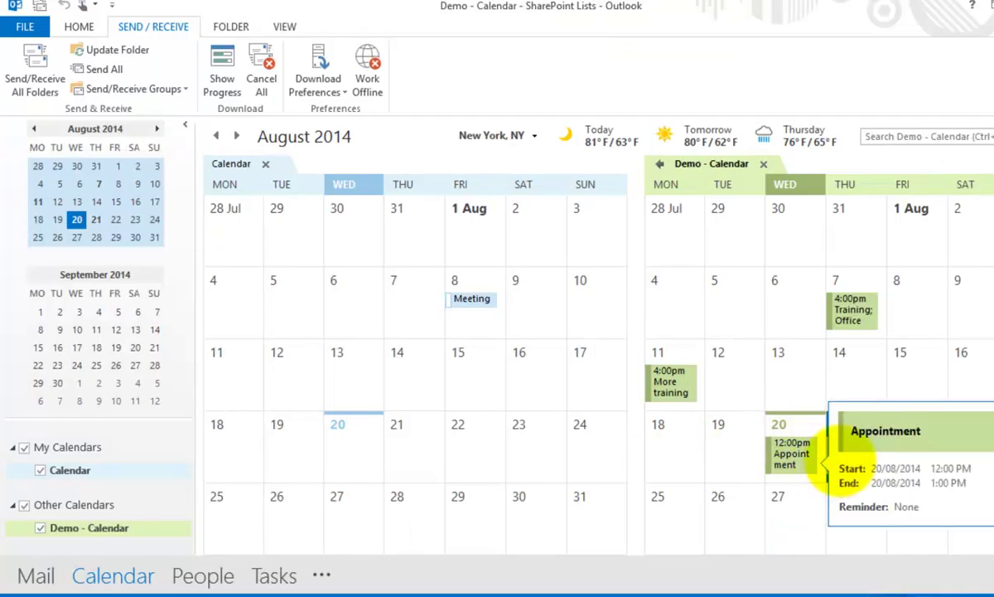
# Step: Switch to Outlook and copy the 20 August "Appointment" entry from Demo - Calendar to the same day in the personal Calendar
pyautogui.click(800, 462)
pyautogui.moveTo(800, 462); pyautogui.dragTo(394, 455)
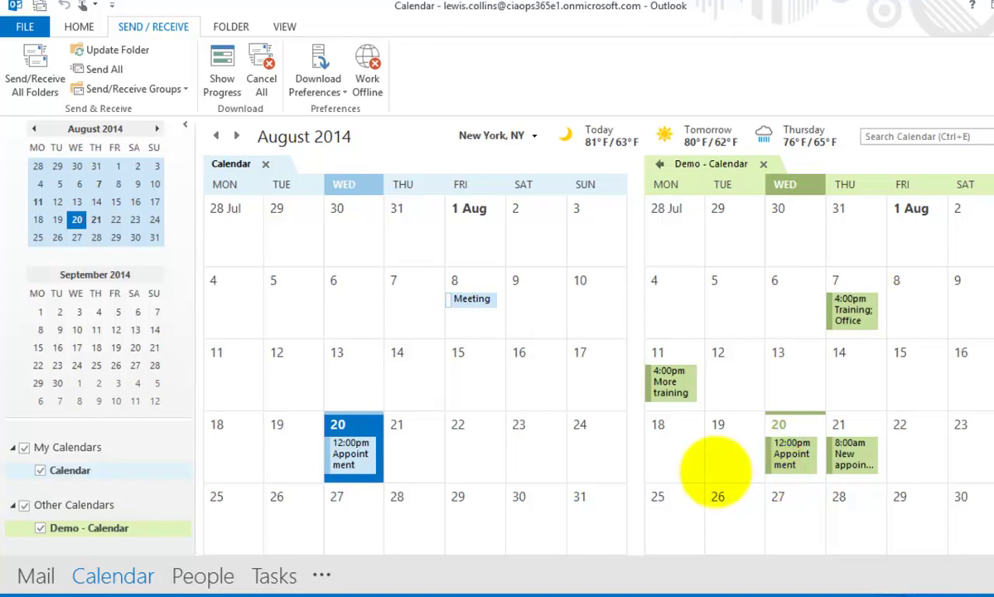
pyautogui.moveTo(355, 469)
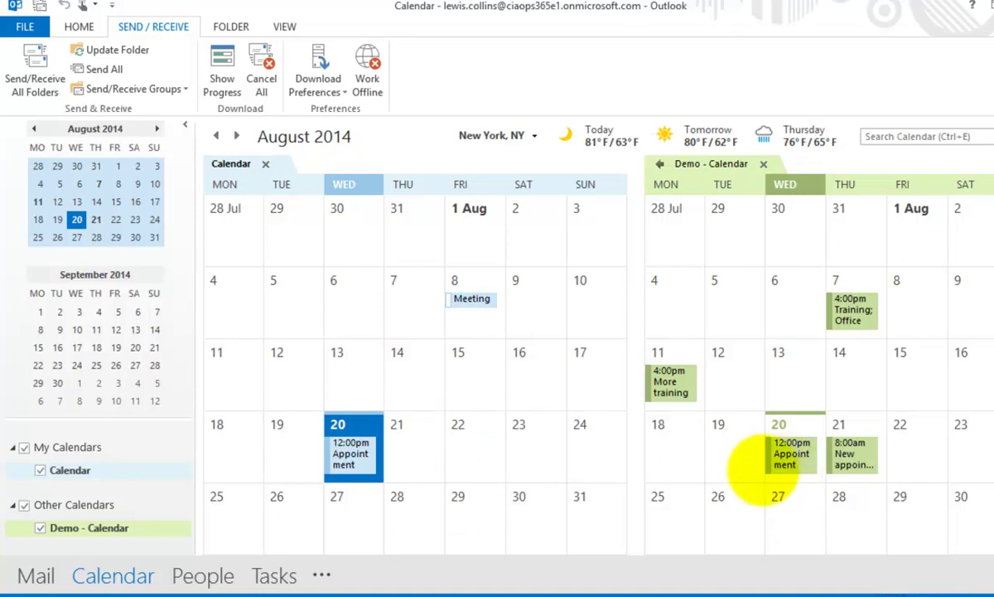
pyautogui.moveTo(374, 456)
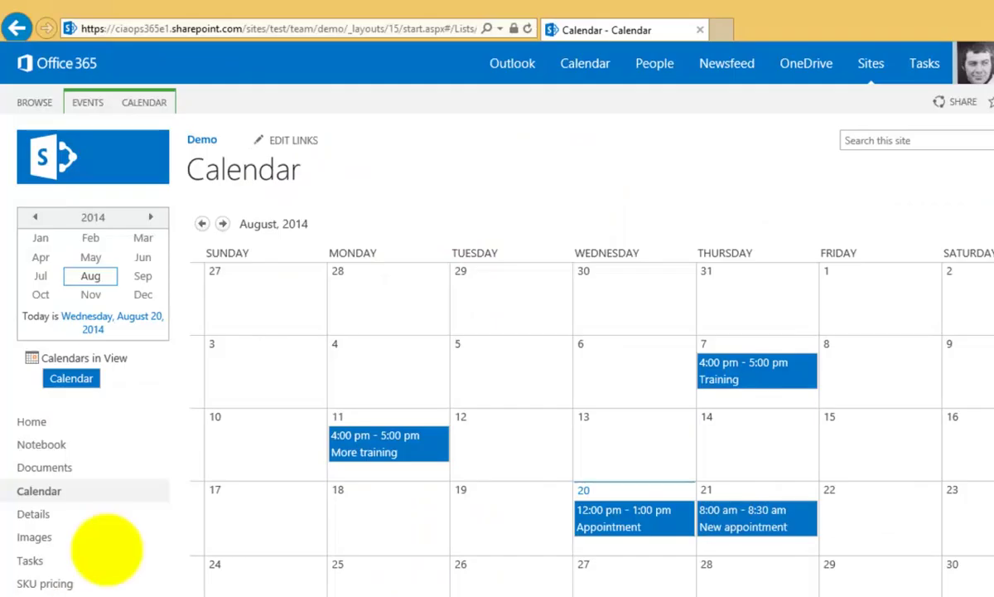
# Step: Switch to the SharePoint site in Internet Explorer and connect its Documents library to Outlook, allowing and accepting the connection
pyautogui.click(66, 466)
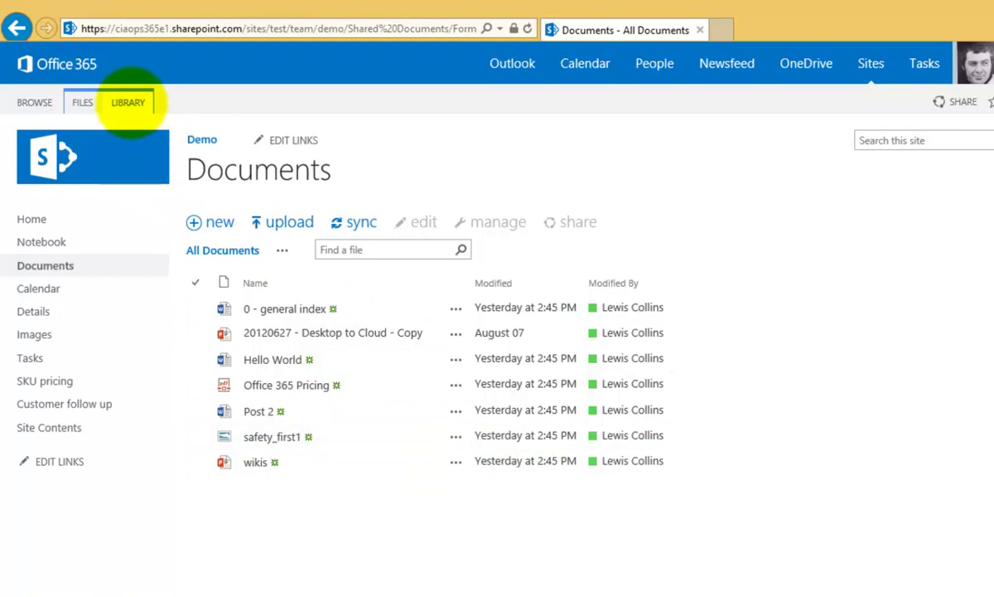
pyautogui.click(129, 102)
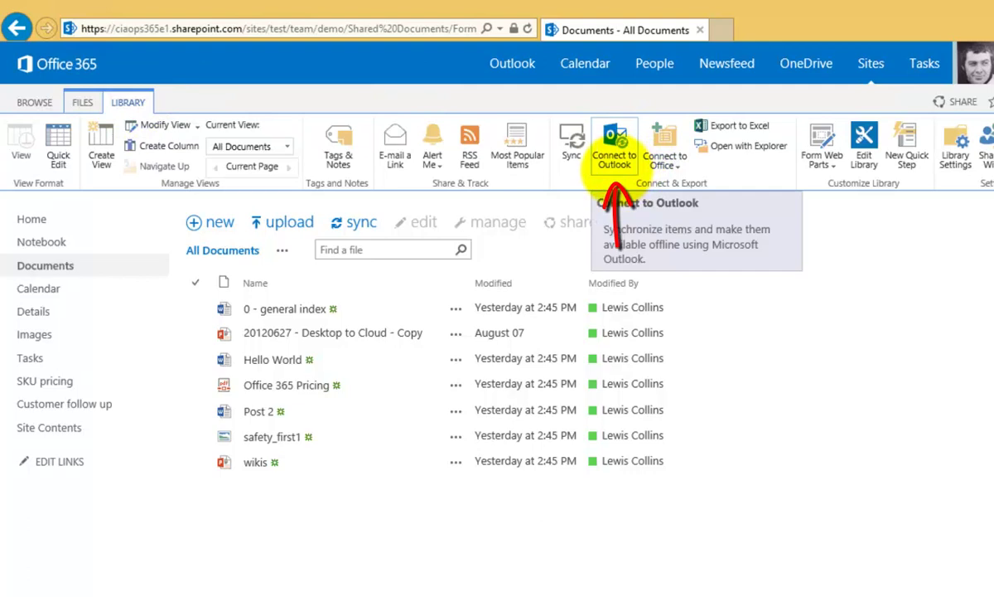
pyautogui.click(614, 156)
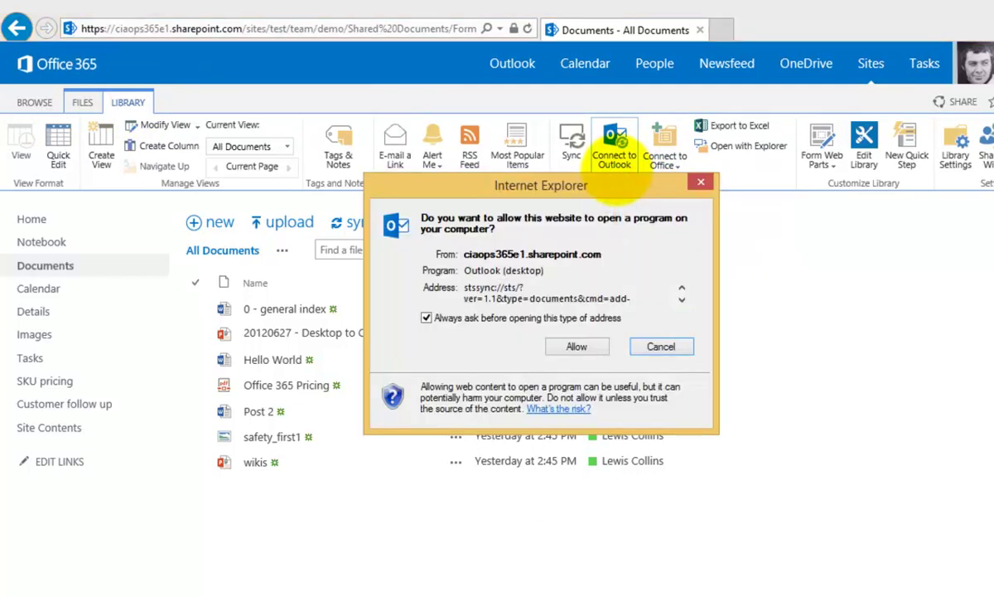
pyautogui.click(576, 345)
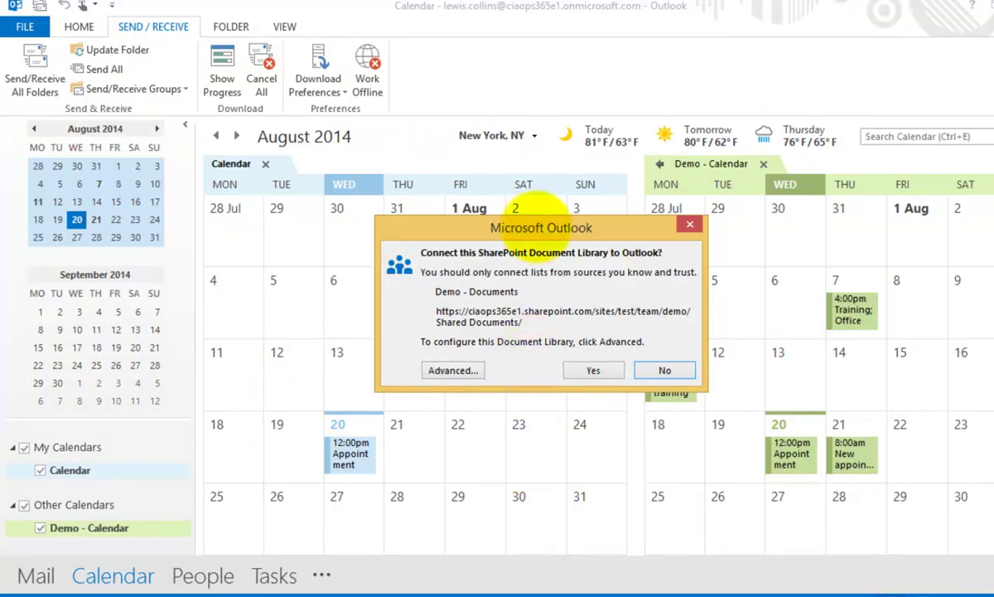
pyautogui.click(594, 371)
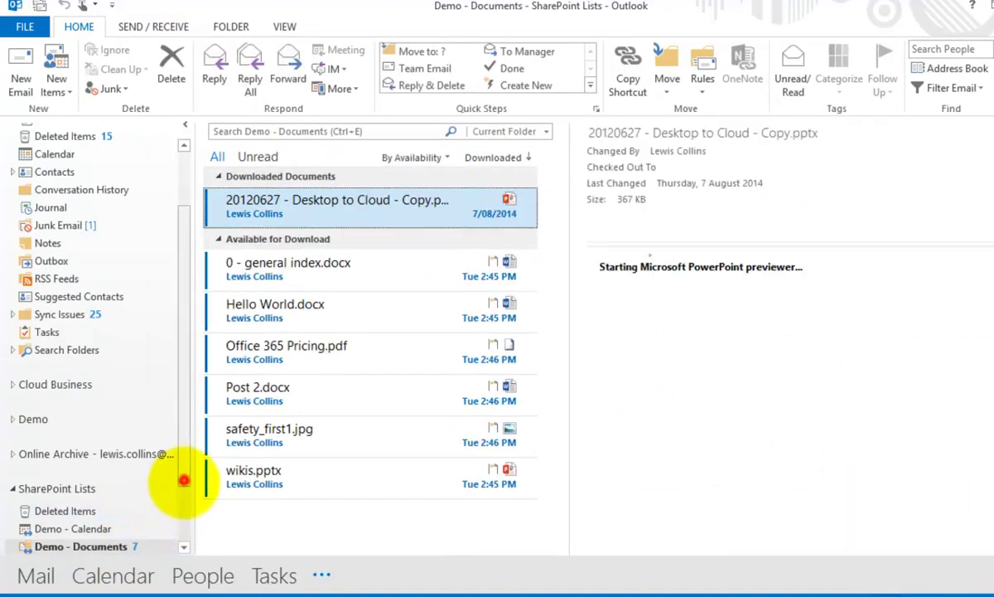
# Step: Preview Hello World.docx, Office 365 Pricing.pdf and Post 2.docx in the Demo - Documents folder
pyautogui.scroll(-2, 178, 489)
pyautogui.scroll(-2, 182, 508)
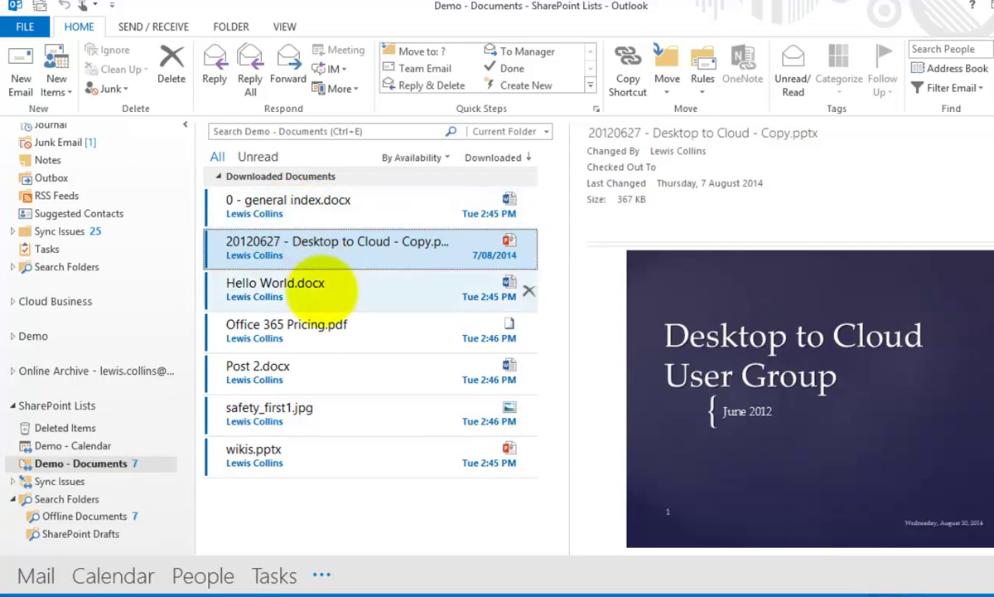
pyautogui.click(321, 290)
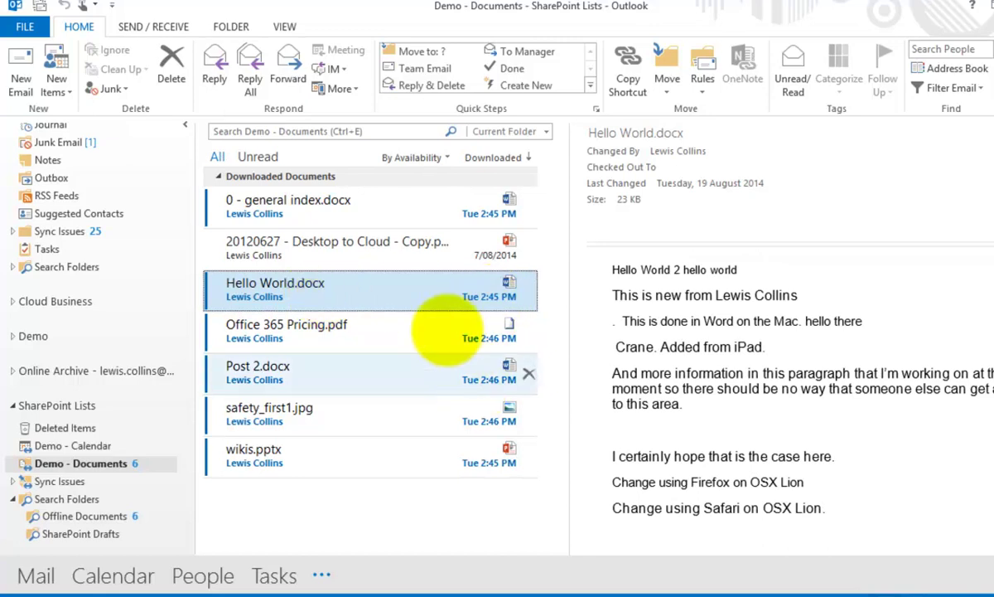
pyautogui.click(445, 332)
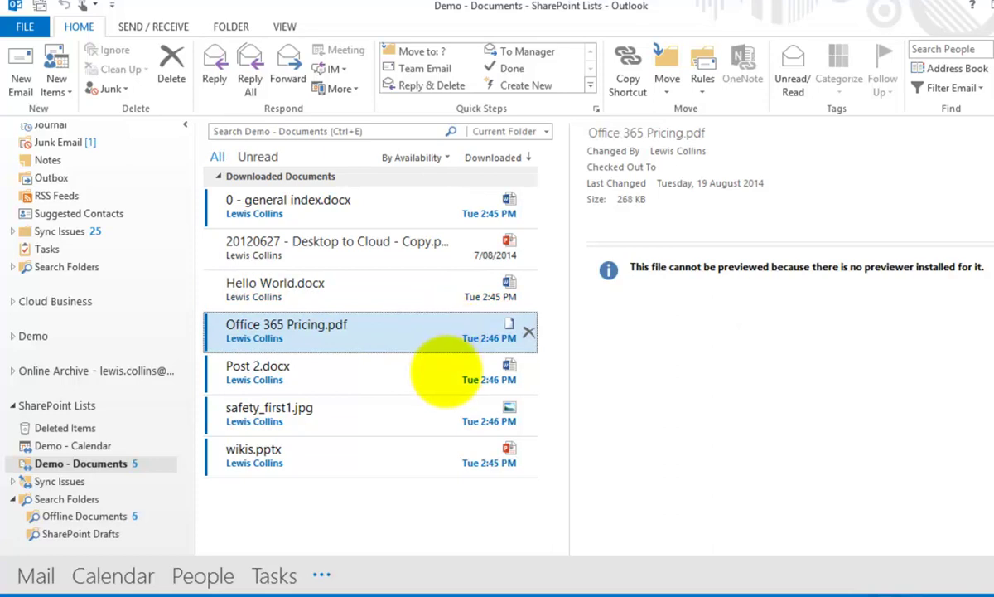
pyautogui.click(422, 371)
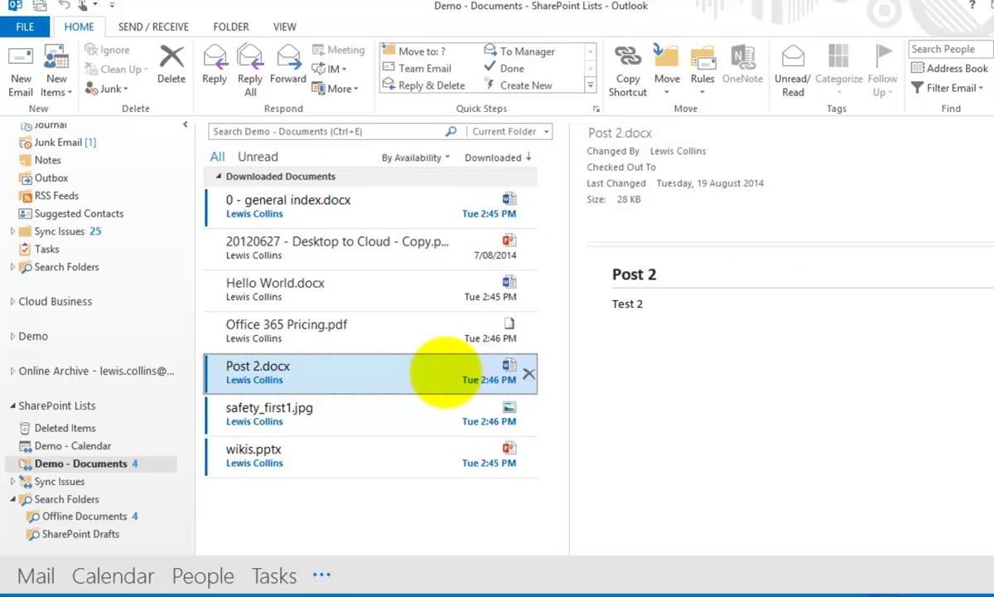
# Step: Open Post 2.docx in Word and enable offline editing, accepting storage in SharePoint Drafts
pyautogui.click(445, 372)
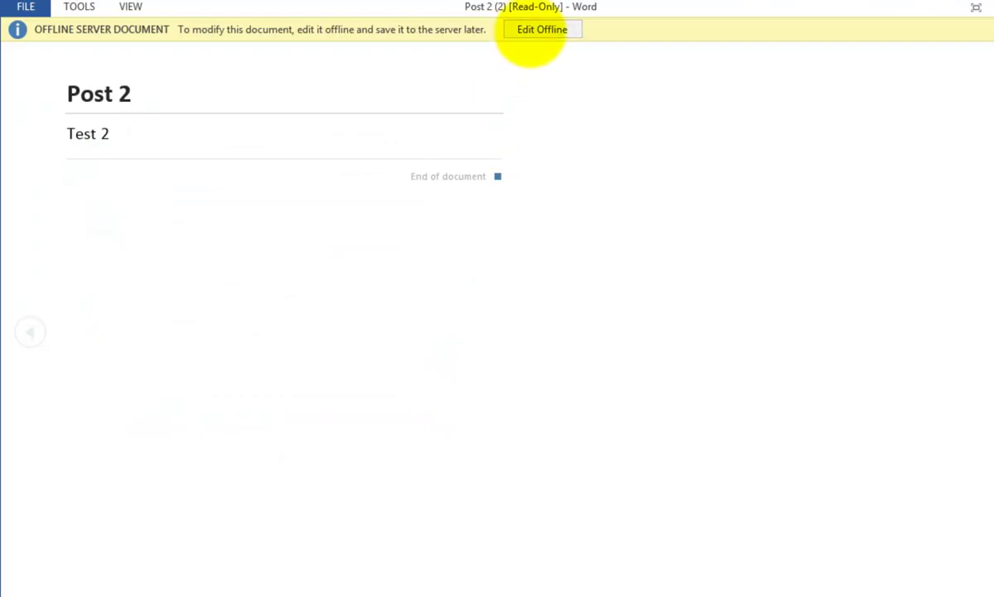
pyautogui.click(535, 30)
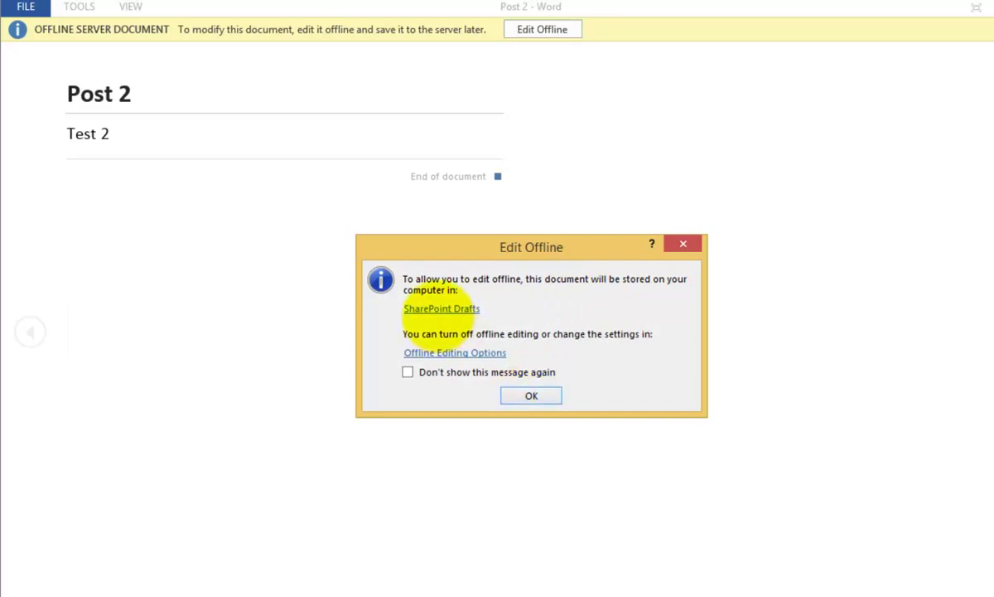
pyautogui.click(531, 396)
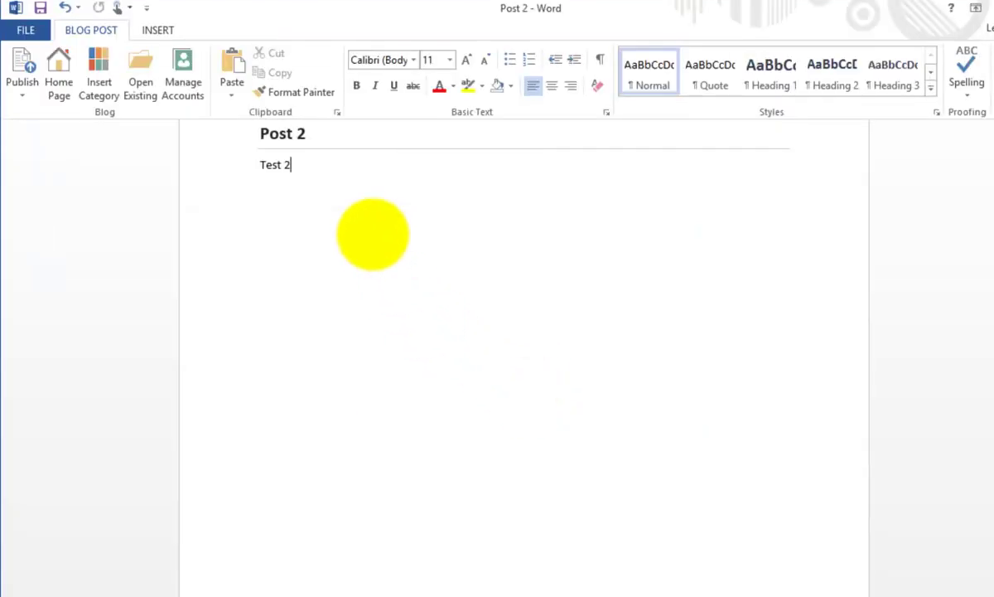
# Step: Append "update" to the "Test 2" line, then close the document, saving the changes and updating the server copy
pyautogui.write('update')
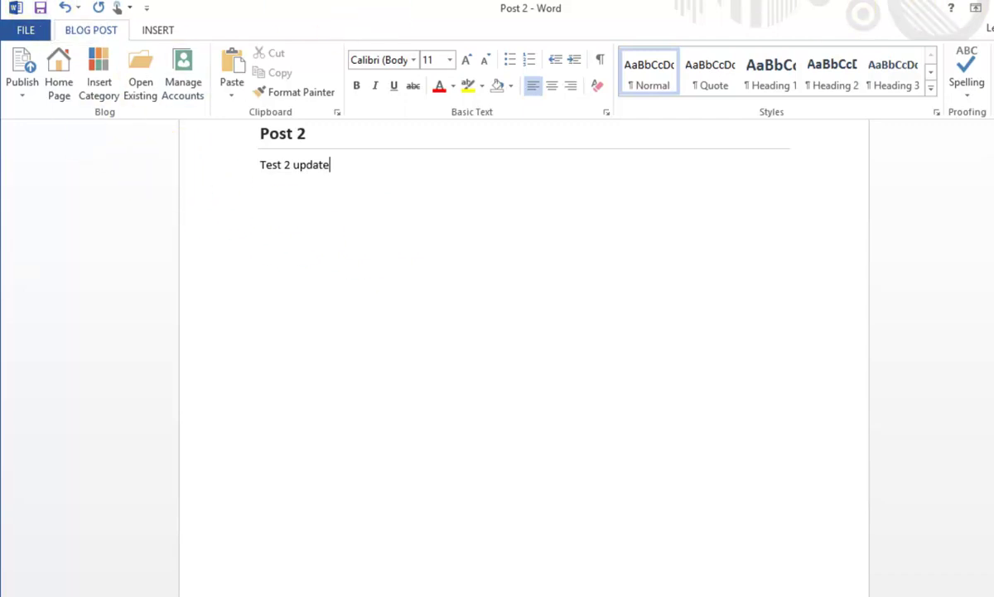
pyautogui.hotkey('alt', 'F4')
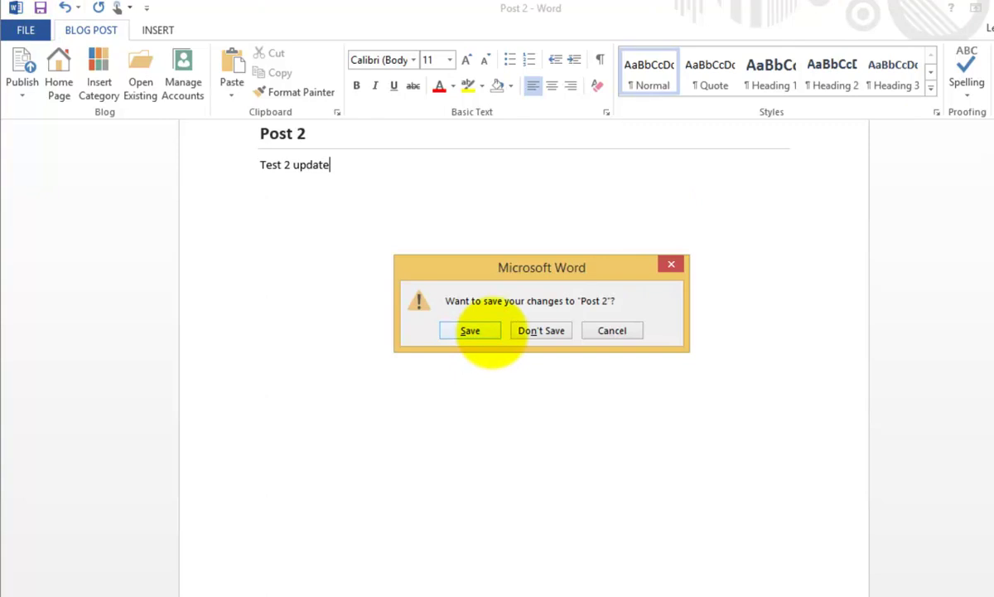
pyautogui.click(487, 331)
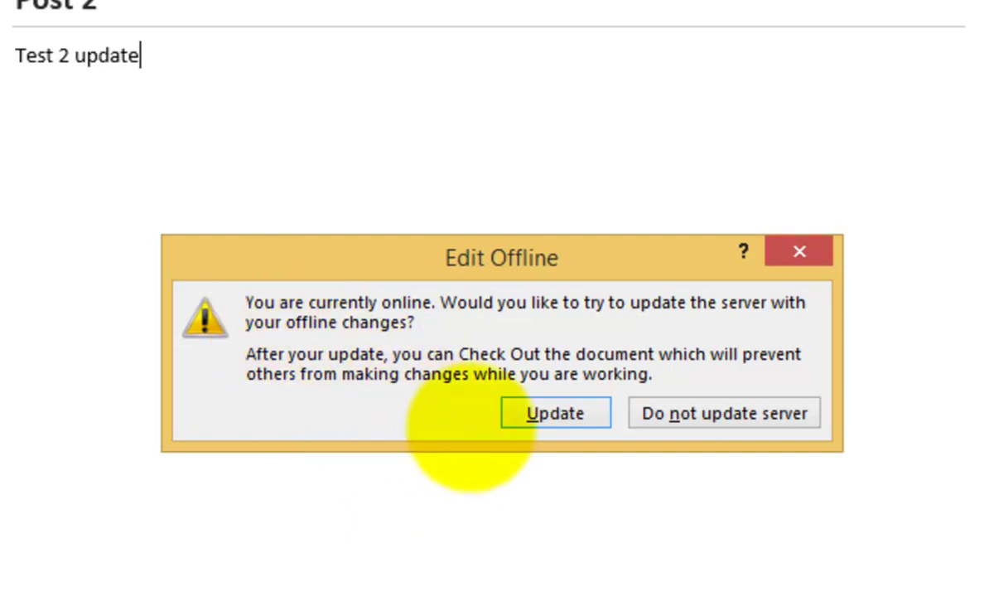
pyautogui.click(551, 410)
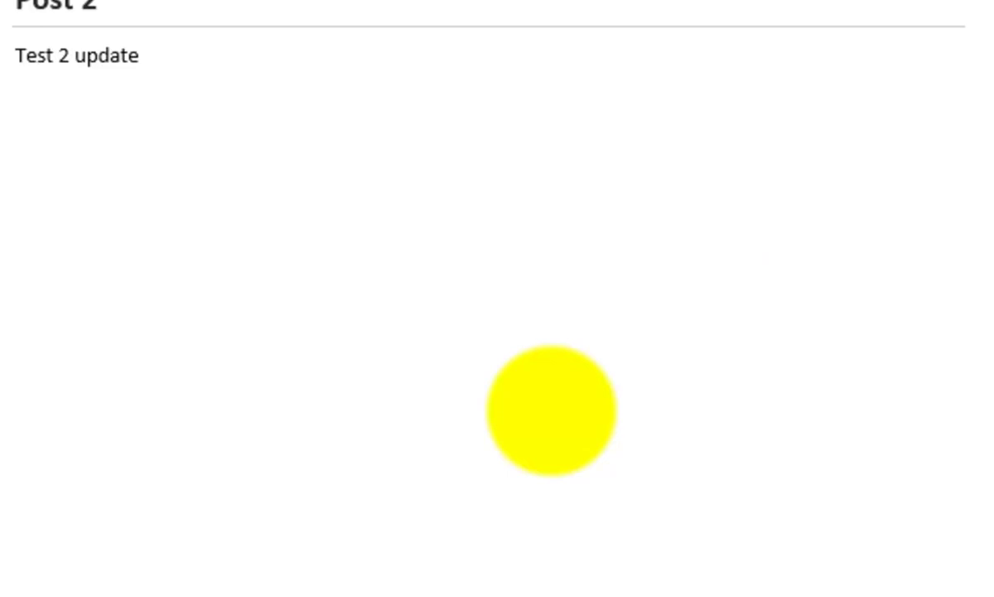
pyautogui.hotkey('alt', 'F4')
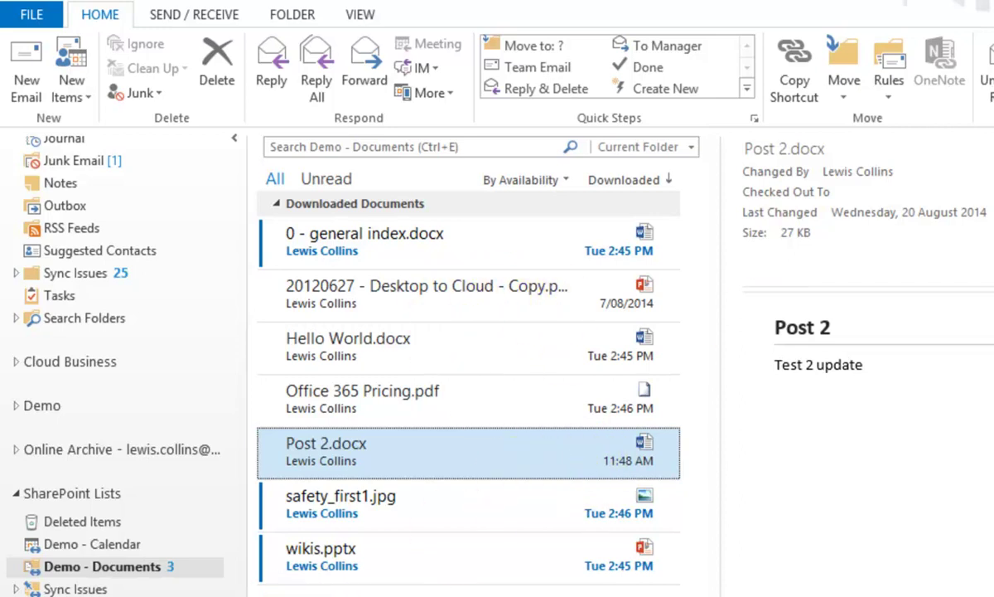
# Step: Switch to the SharePoint site in Internet Explorer, open the Tasks list and turn on Sync tasks with Outlook
pyautogui.hotkey('alt', 'Tab')
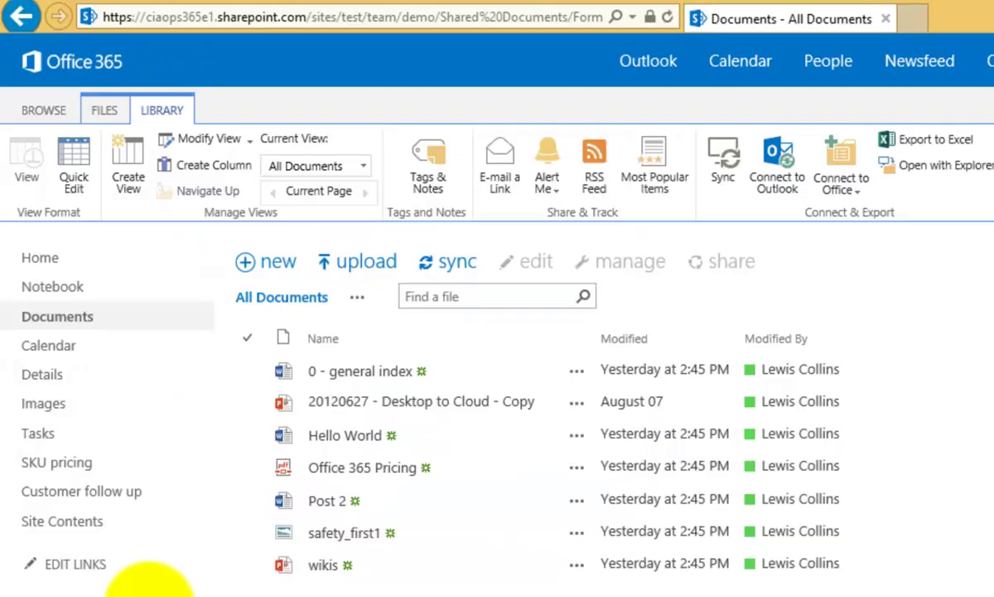
pyautogui.click(54, 432)
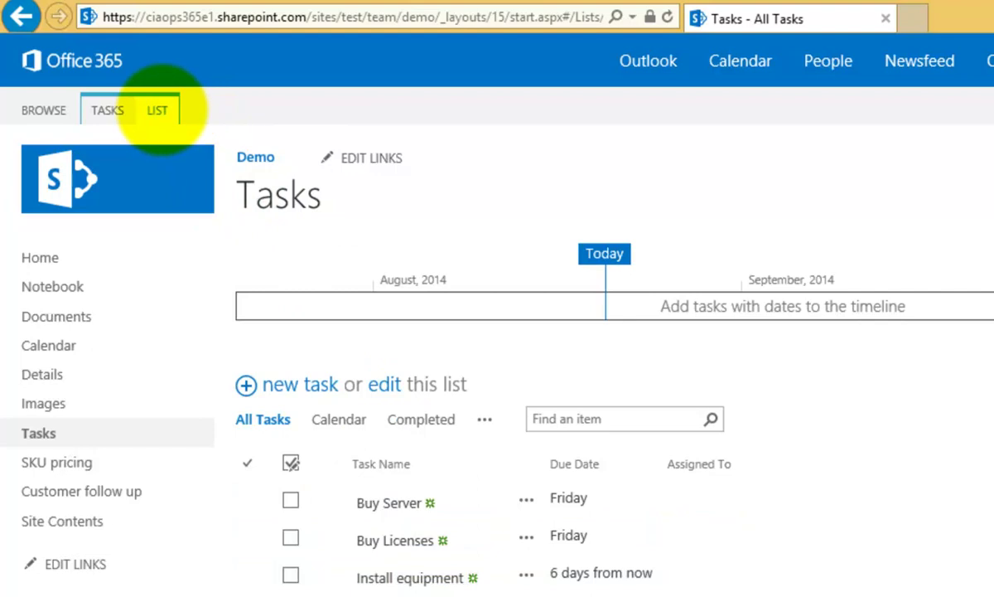
pyautogui.click(155, 112)
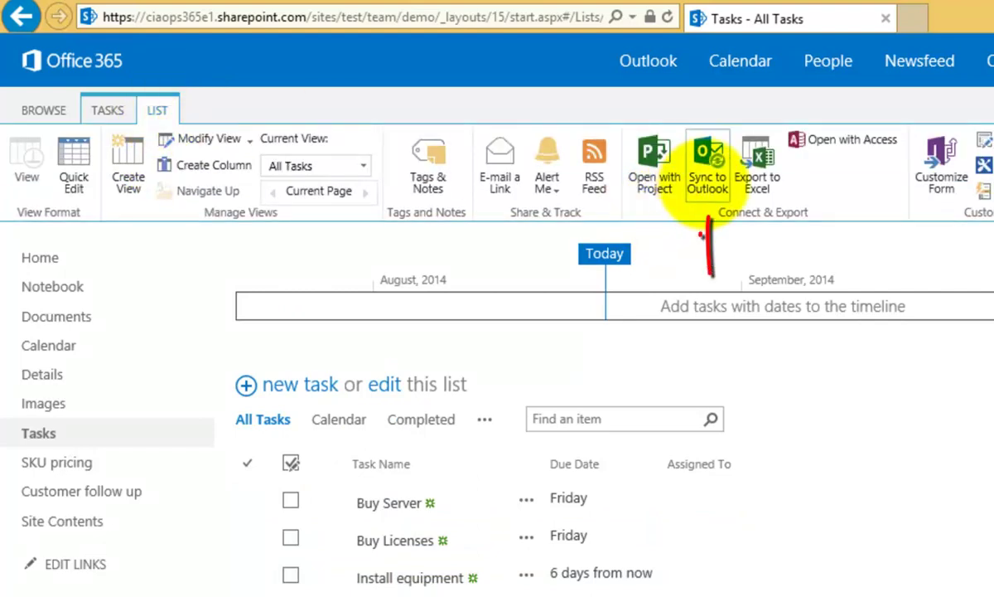
pyautogui.click(706, 172)
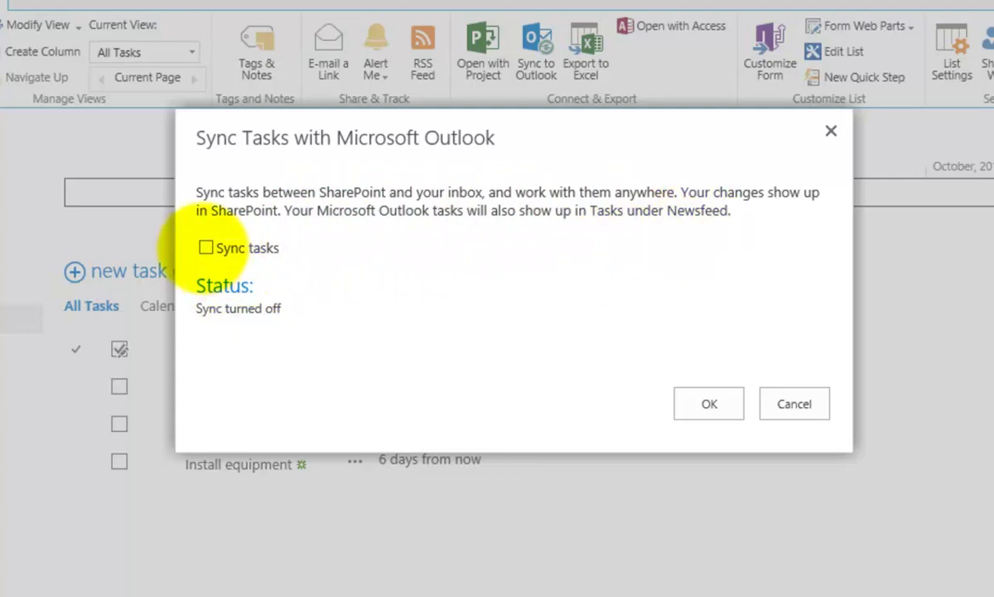
pyautogui.click(206, 249)
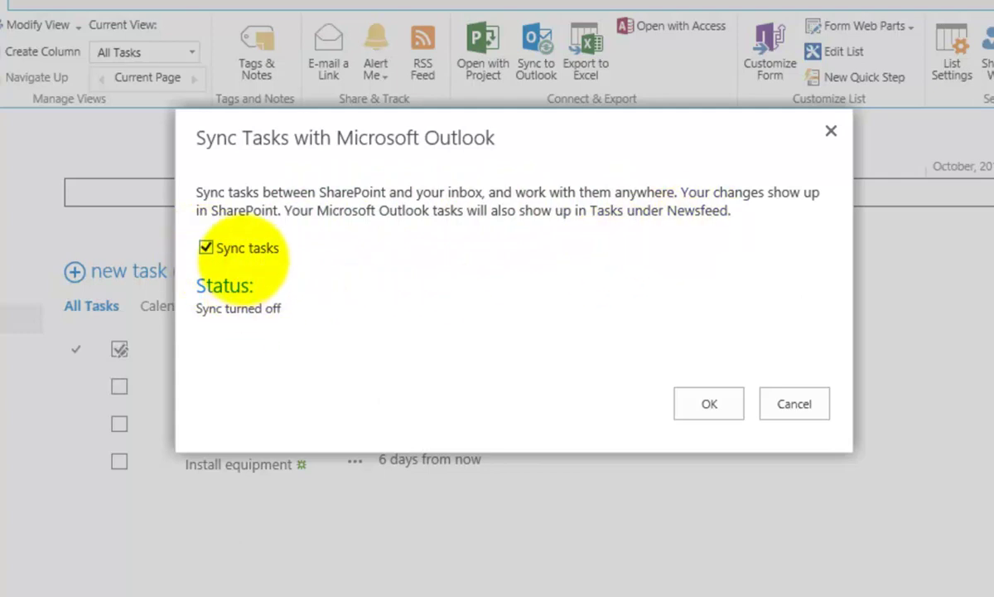
pyautogui.click(711, 403)
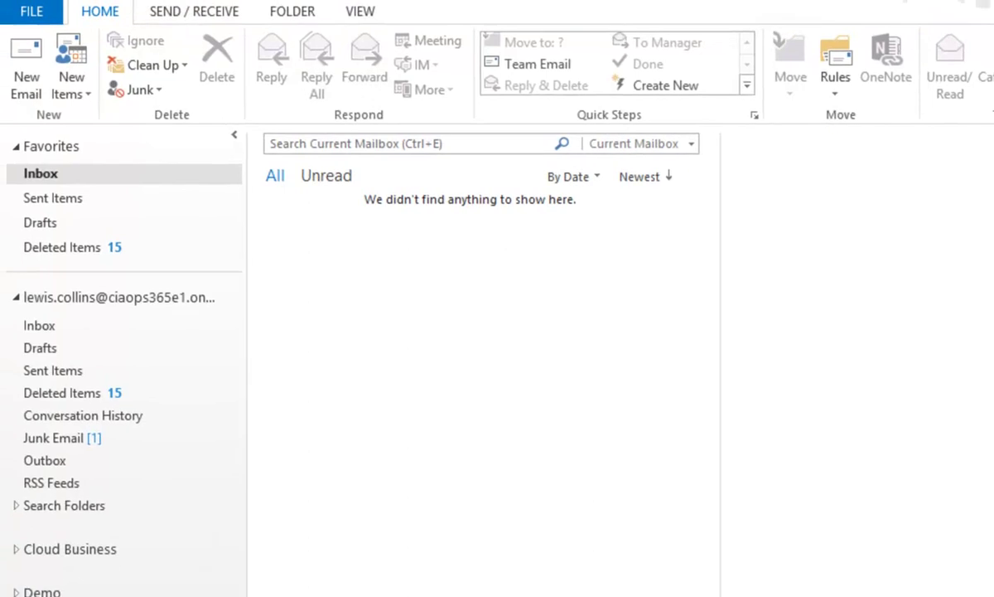
# Step: Examine Outlook's task folders, including Tasks, SubSite: Tasks, Project: Tasks, download: Tasks and Cloud Business: Tasks
pyautogui.click(265, 592)
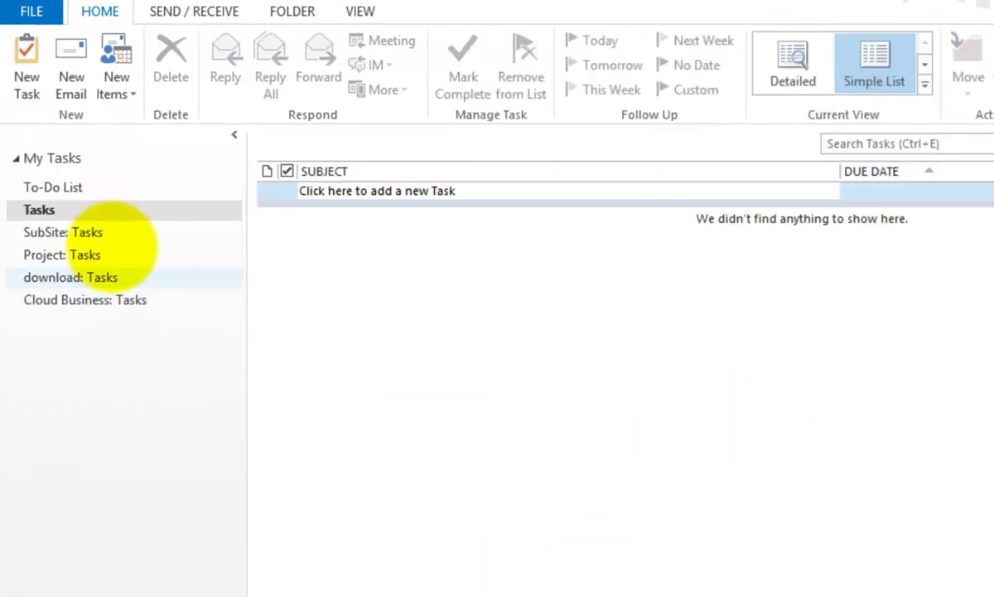
pyautogui.click(109, 232)
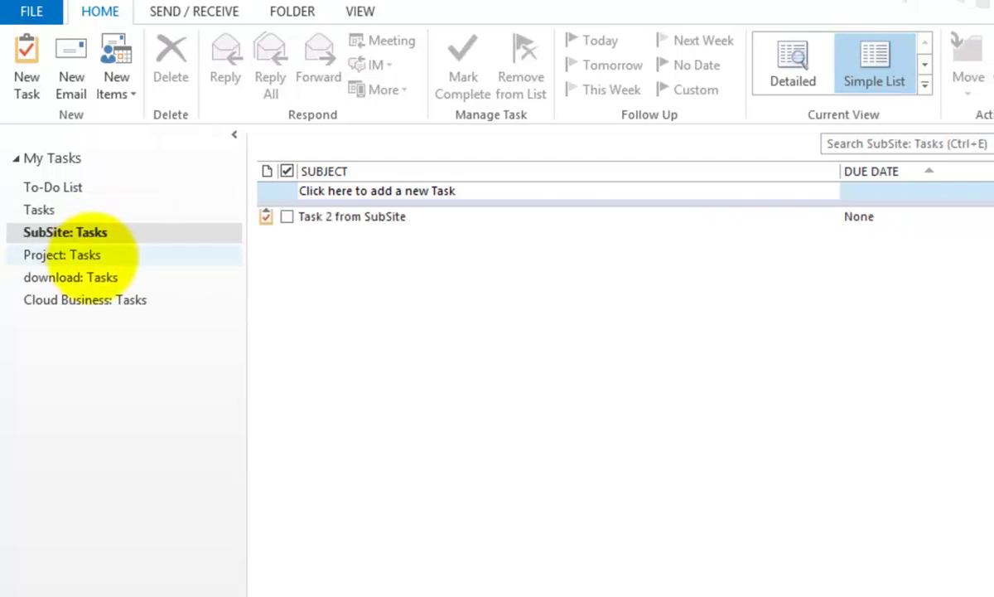
pyautogui.click(93, 254)
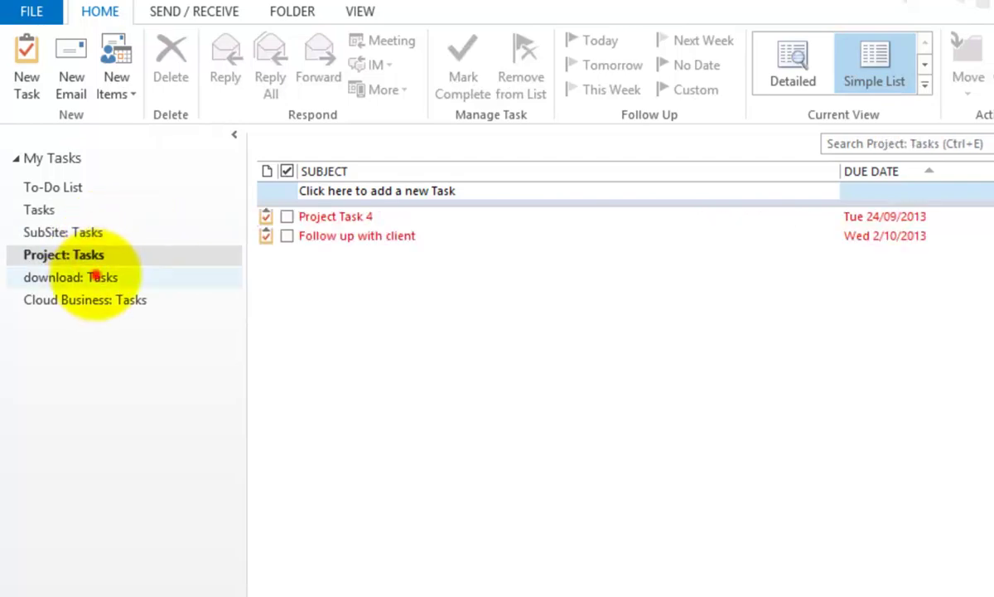
pyautogui.click(93, 276)
pyautogui.click(102, 301)
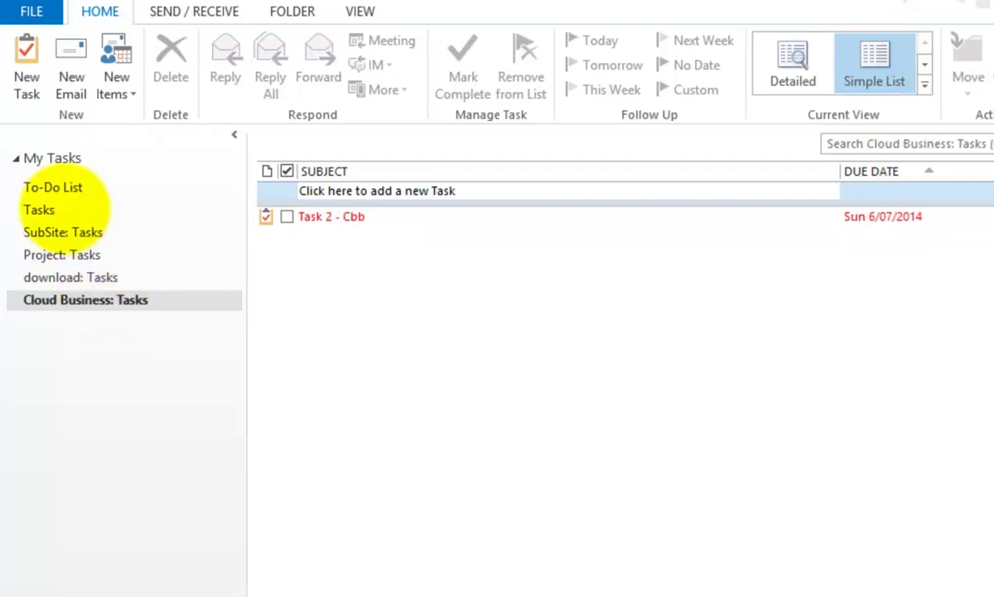
pyautogui.click(65, 209)
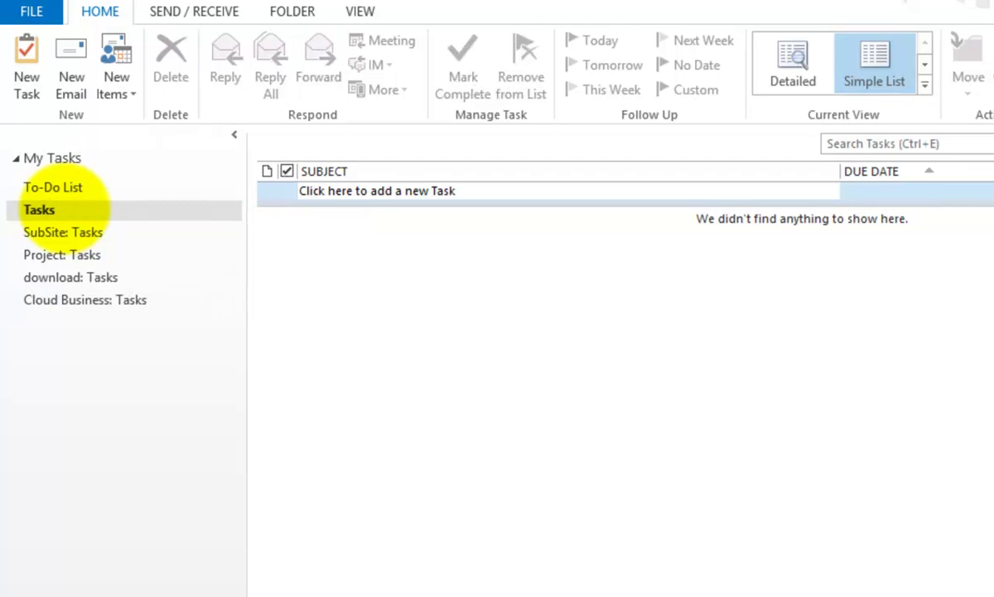
pyautogui.click(62, 225)
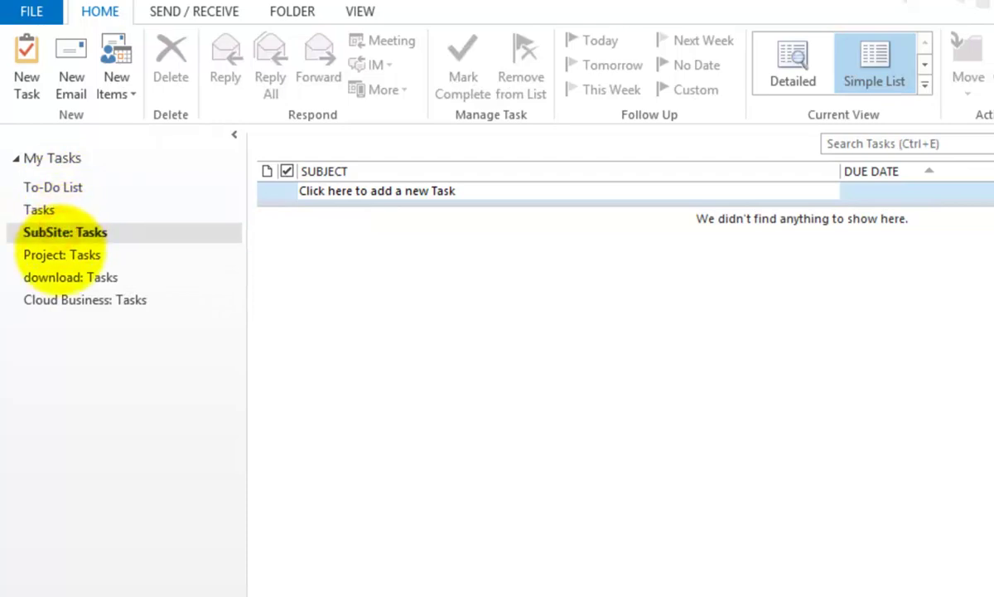
pyautogui.click(60, 255)
pyautogui.click(58, 278)
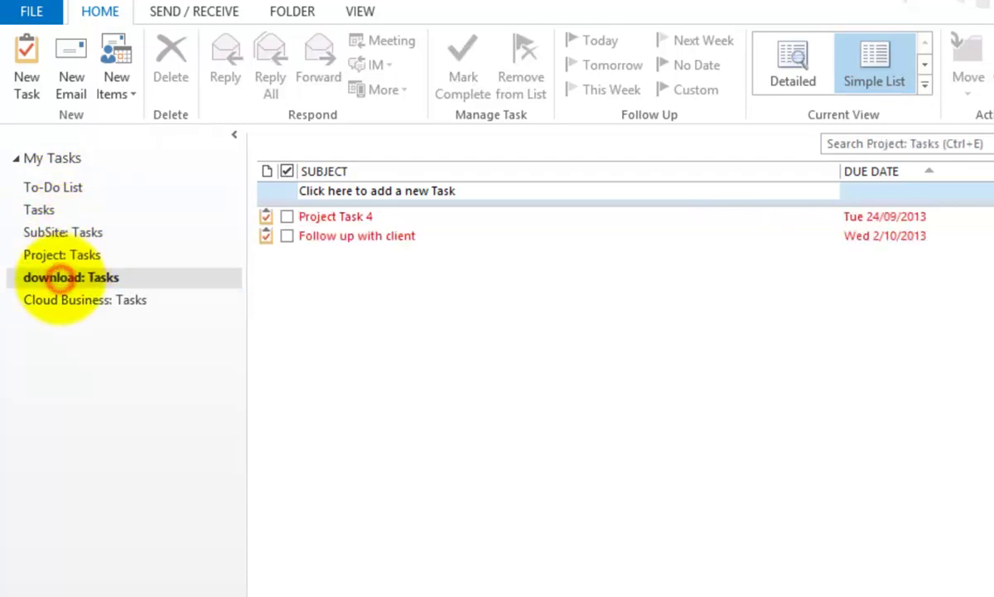
pyautogui.click(62, 299)
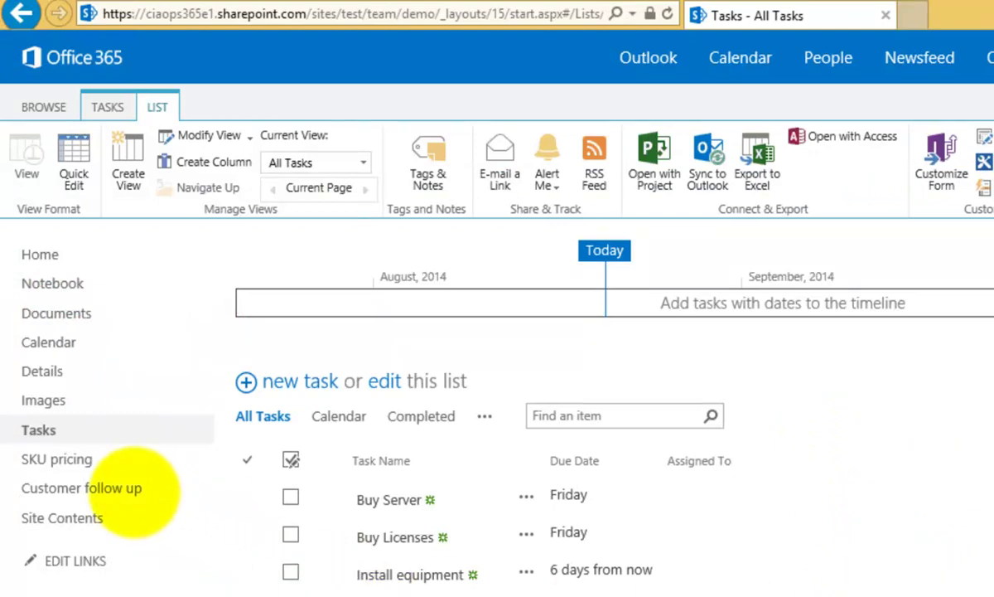
# Step: Connect the SharePoint site's Customer follow up discussion board to Outlook, allowing and accepting the connection
pyautogui.click(124, 487)
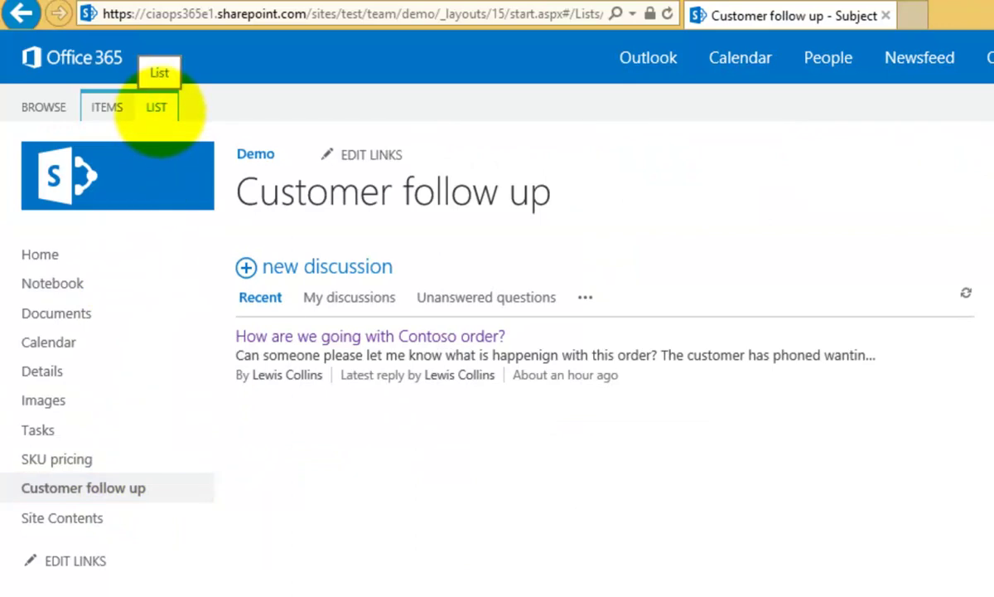
pyautogui.click(157, 108)
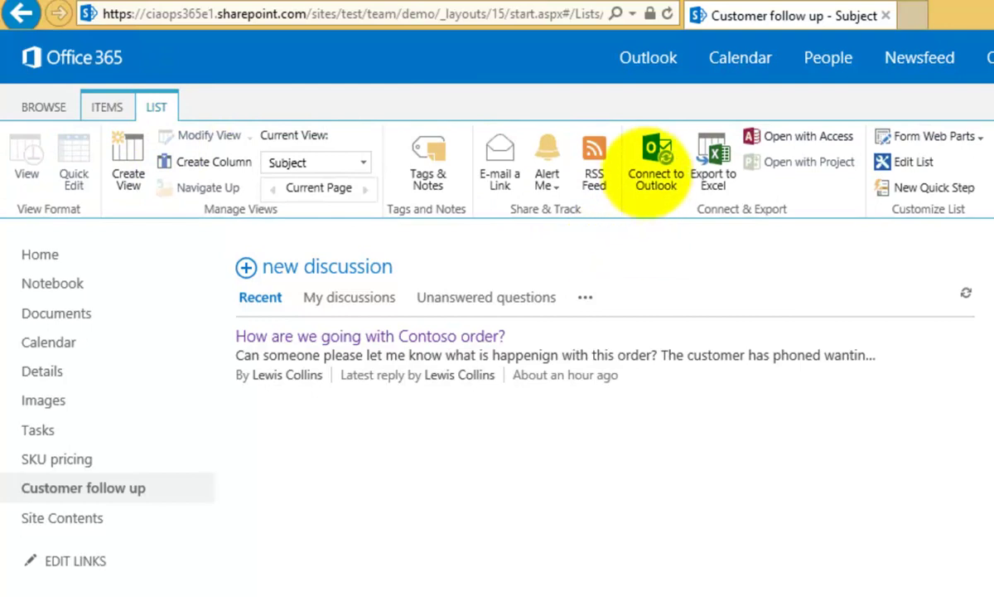
pyautogui.click(654, 162)
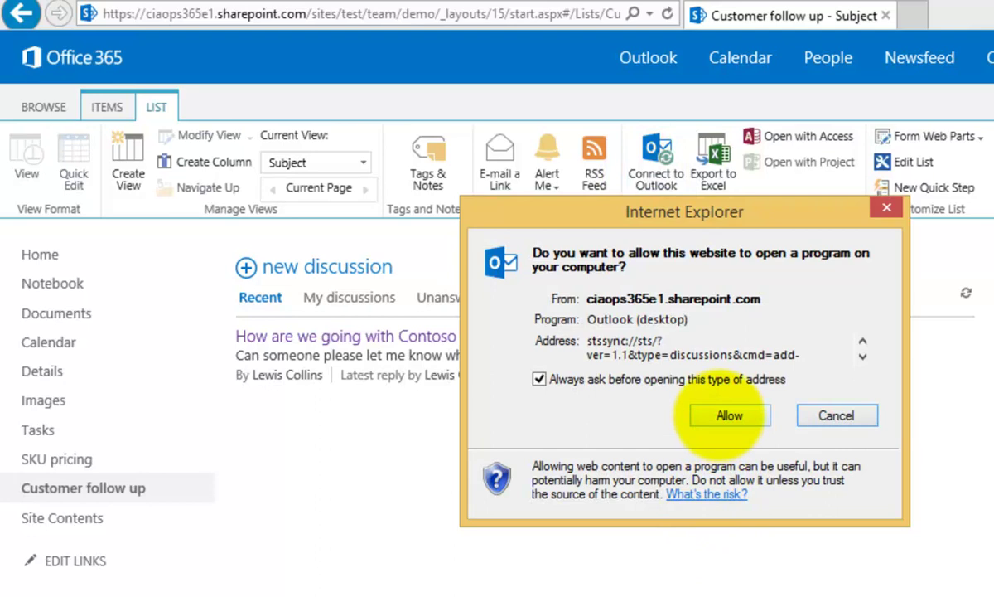
pyautogui.click(720, 415)
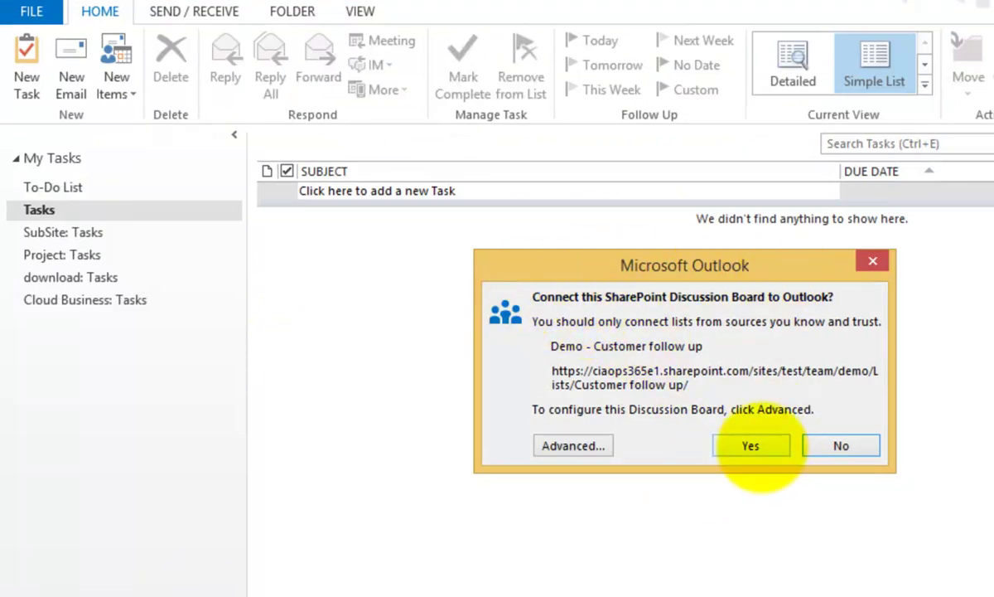
pyautogui.click(759, 446)
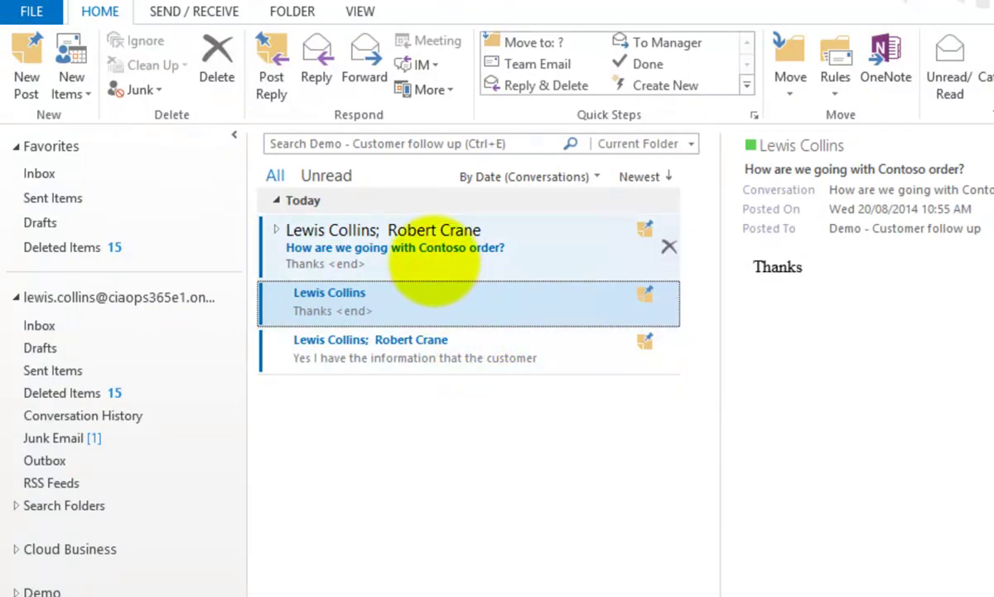
# Step: Compare the "How are we going with Contoso order?" conversation in Outlook with its replies on the SharePoint site
pyautogui.click(434, 261)
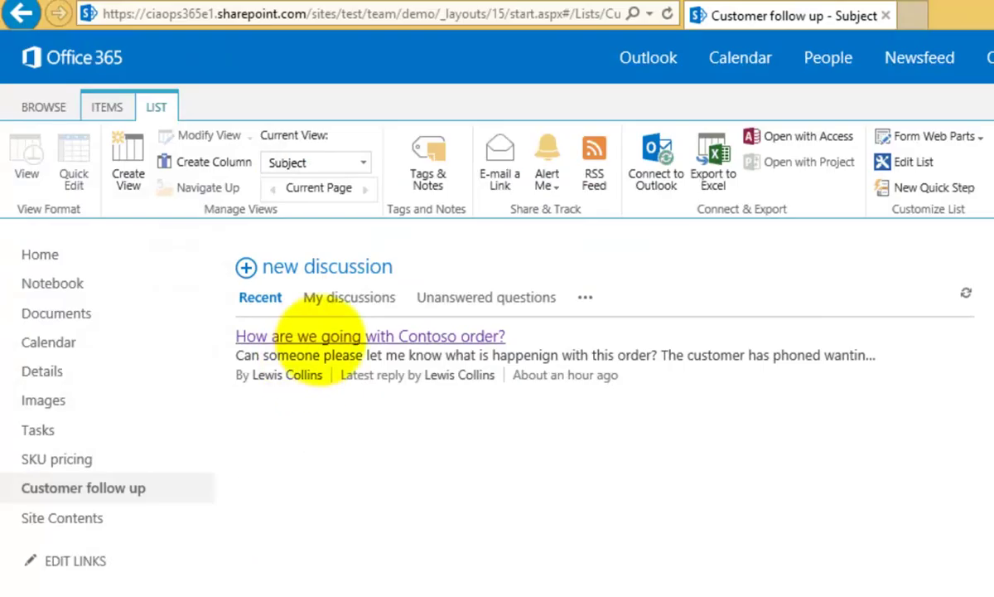
pyautogui.click(322, 336)
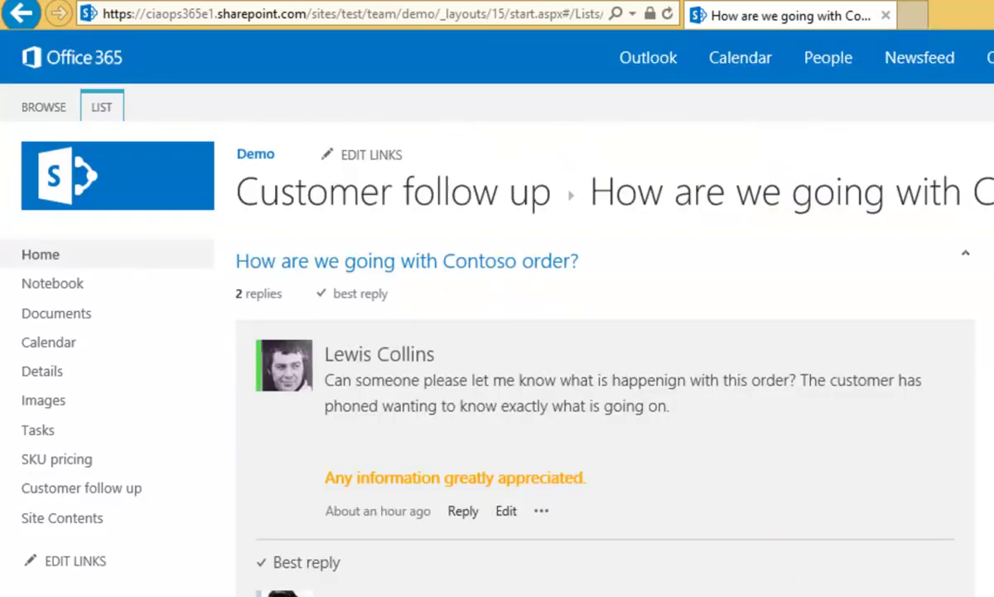
pyautogui.scroll(-6, 530, 356)
pyautogui.scroll(-2, 530, 357)
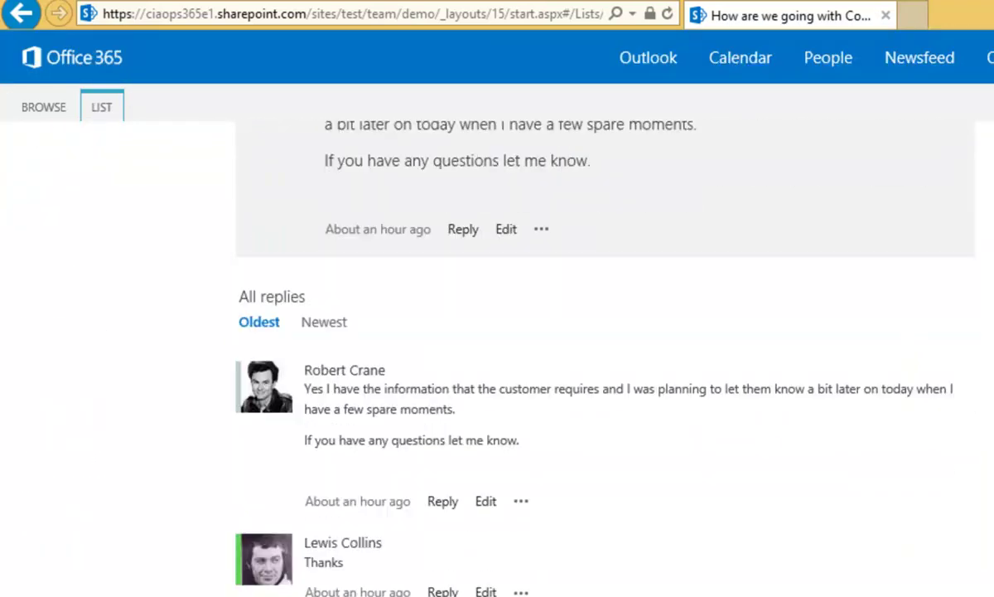
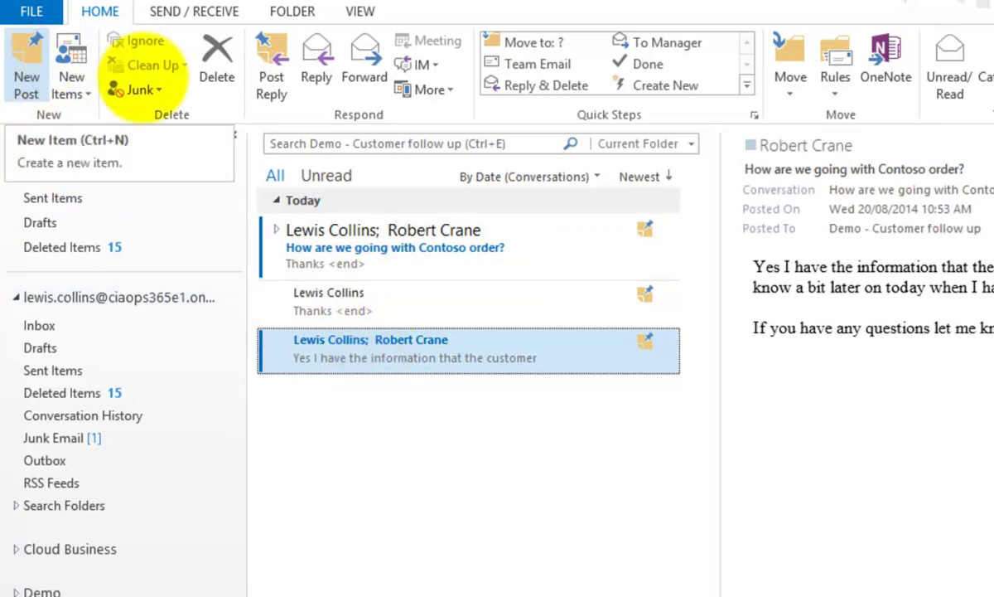
# Step: Answer the Contoso order conversation by e-mail from Outlook with the text "Reply" and send it
pyautogui.click(311, 58)
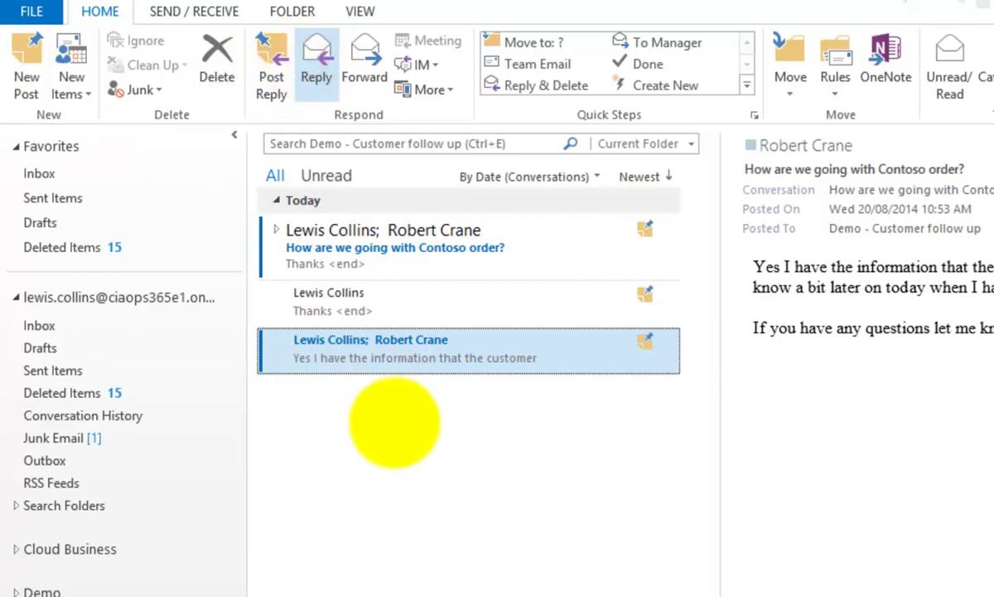
pyautogui.write('Reply')
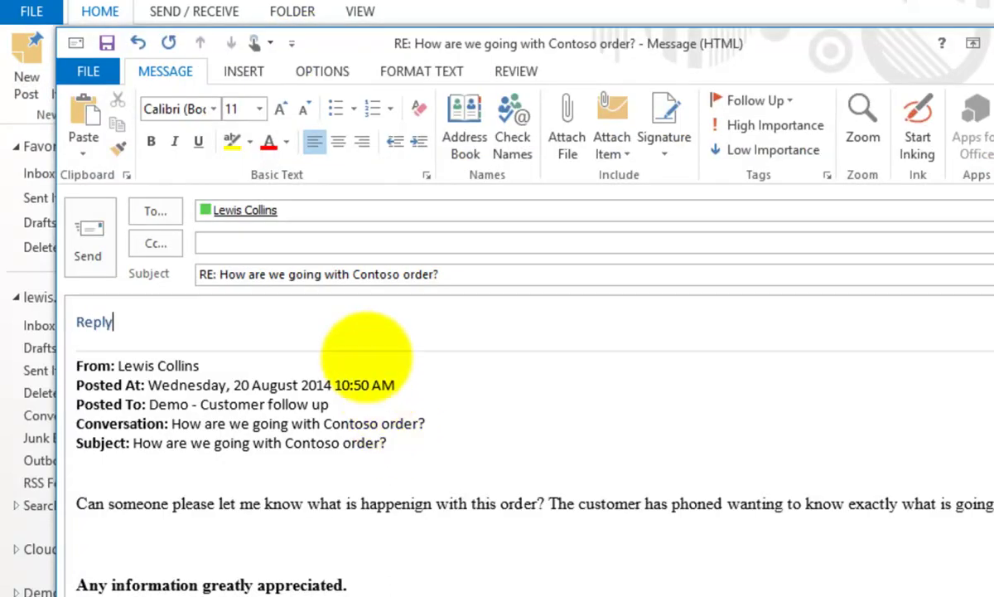
pyautogui.click(91, 245)
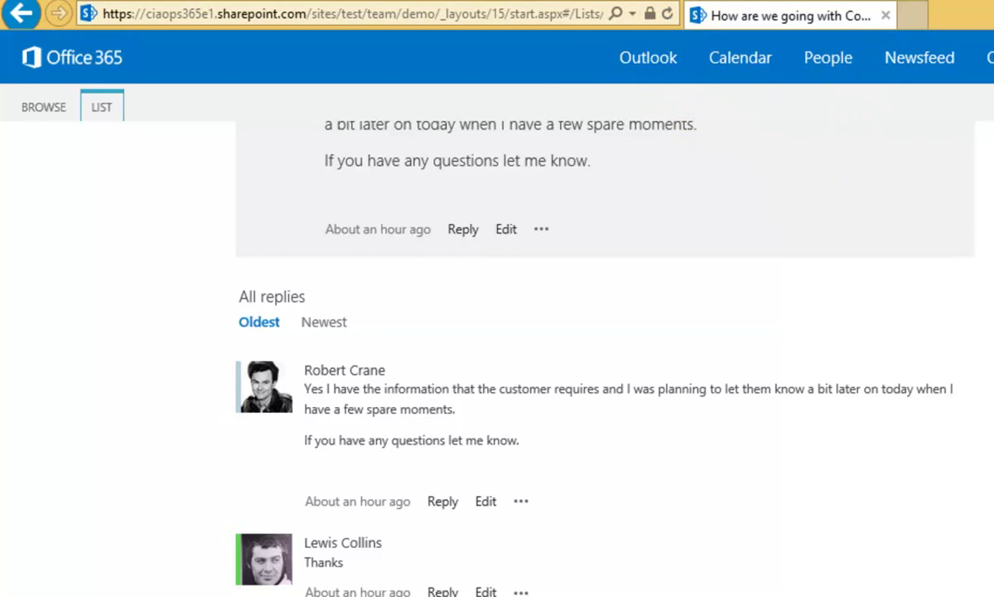
# Step: Check the SharePoint discussion for the reply, read the sent message in the web mail inbox and return to the discussion
pyautogui.scroll(-1, 531, 356)
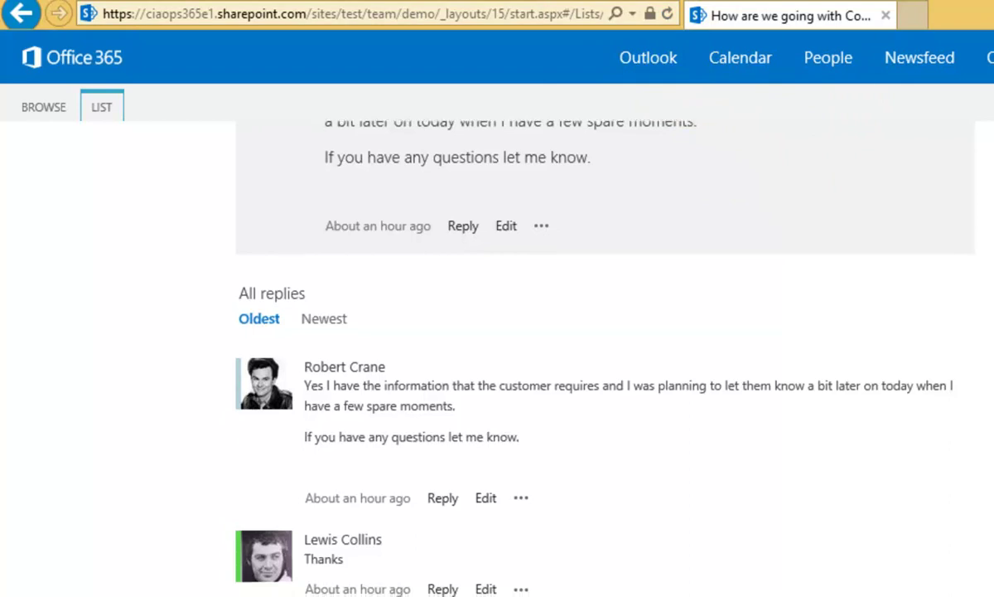
pyautogui.click(639, 56)
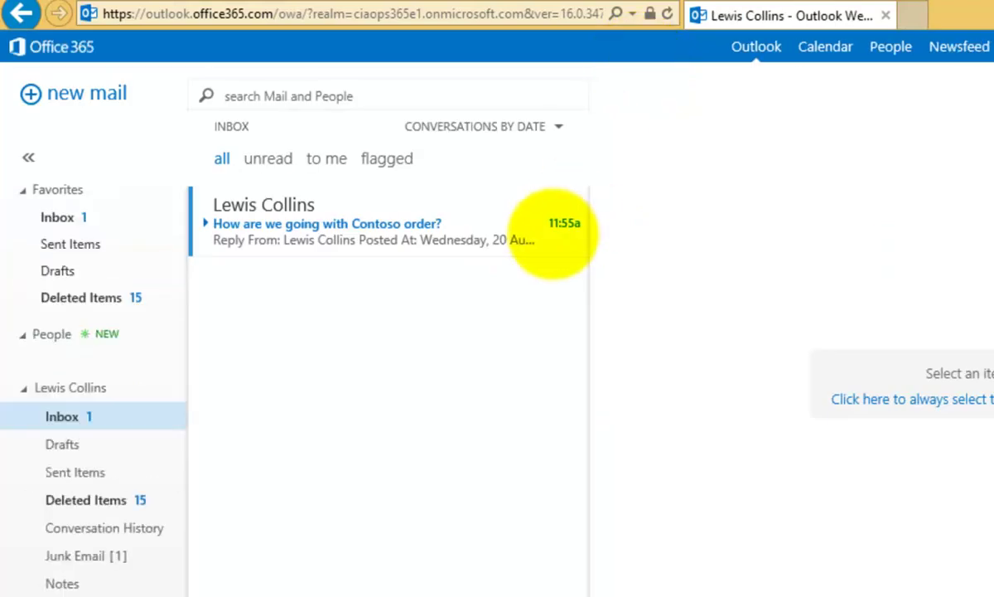
pyautogui.click(470, 235)
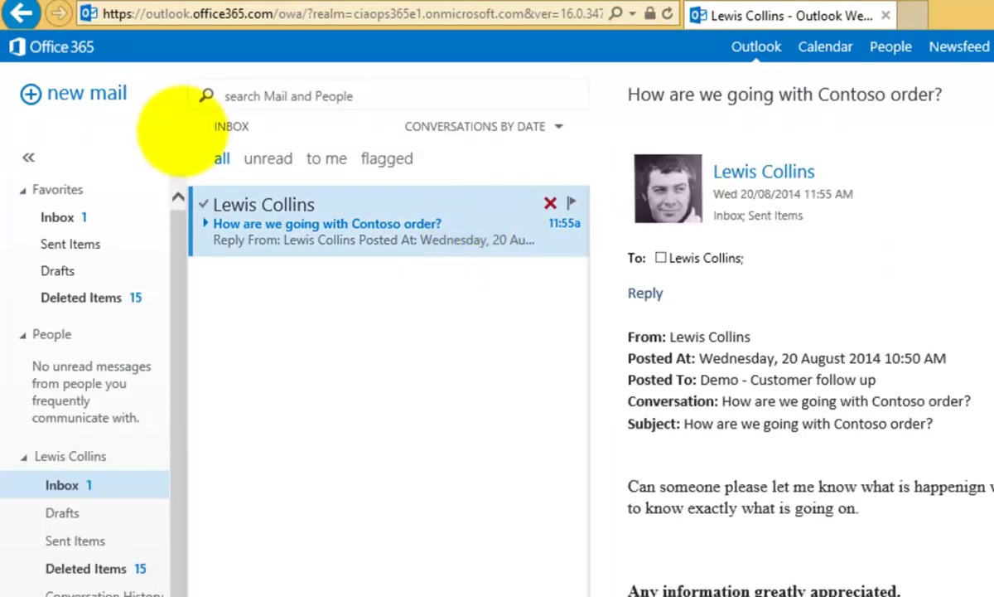
pyautogui.click(20, 13)
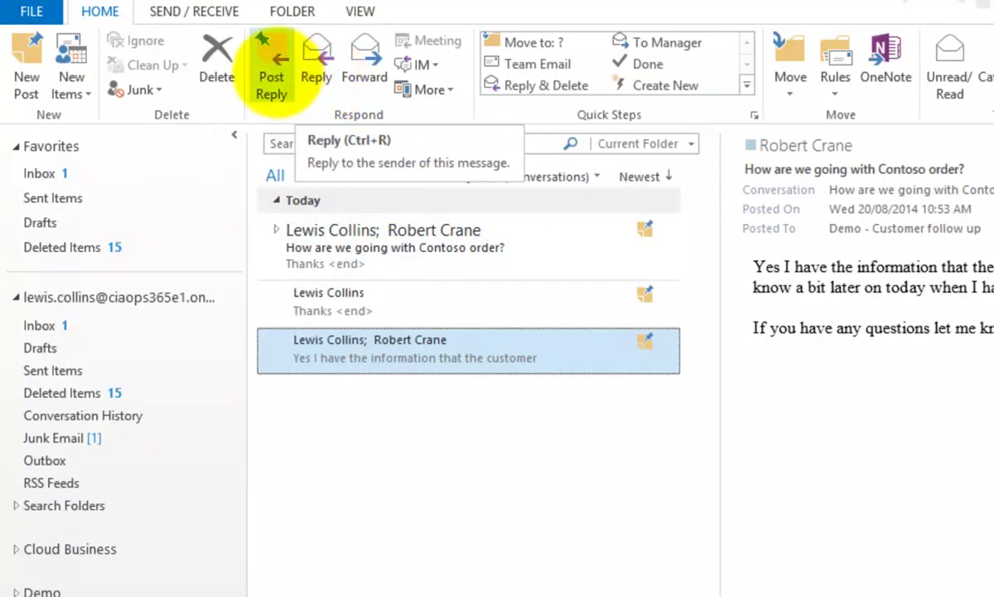
# Step: Post "Reply" to the Contoso order discussion from Outlook, and view the thread on the SharePoint site
pyautogui.click(273, 73)
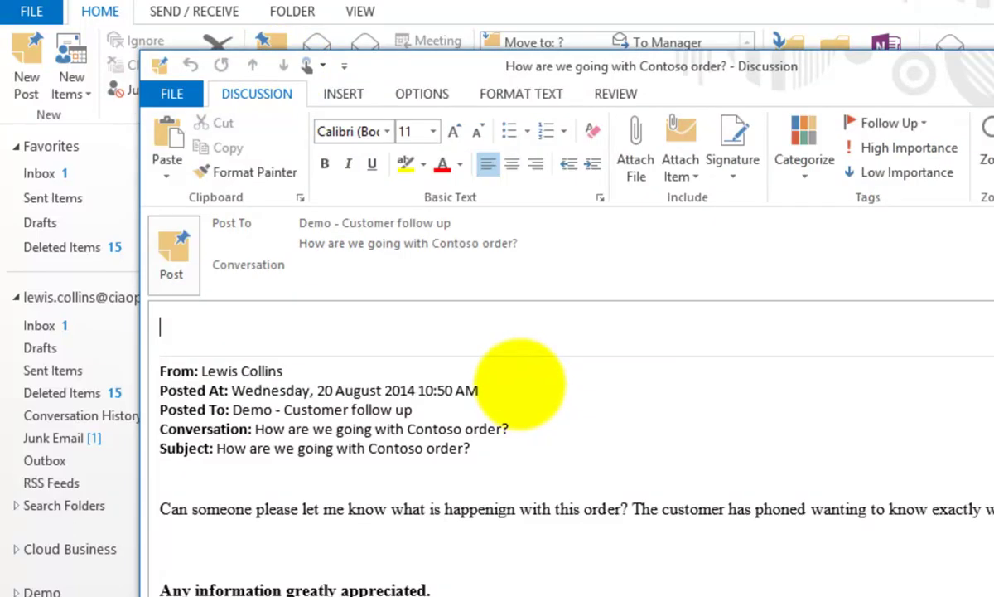
pyautogui.write('Reply')
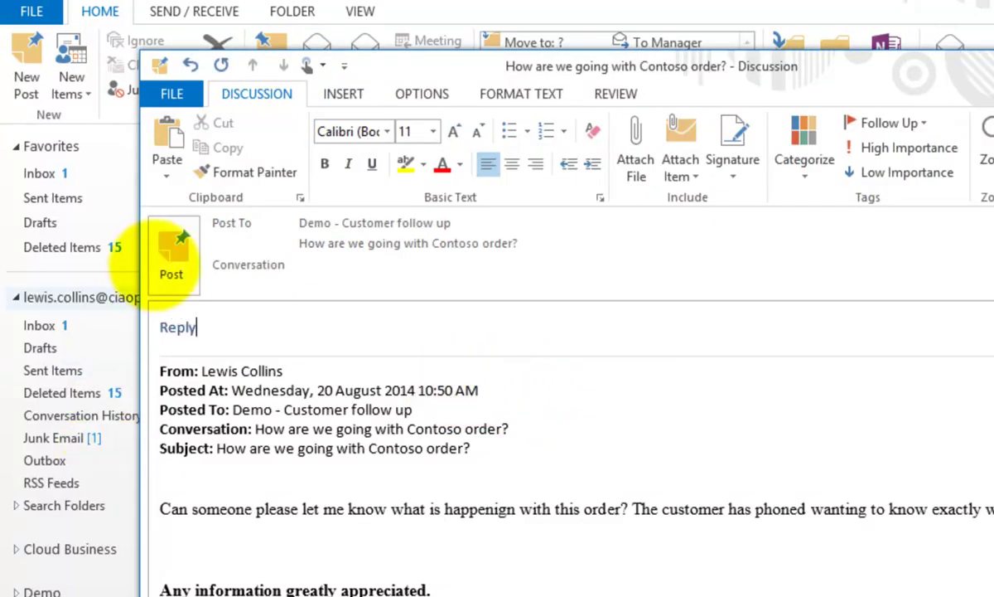
pyautogui.click(162, 259)
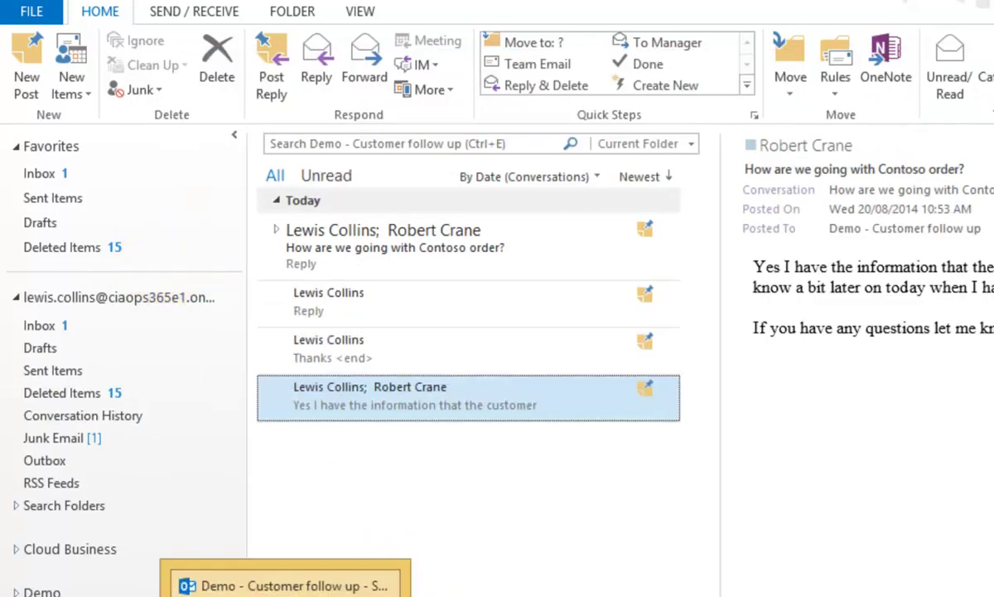
pyautogui.click(132, 580)
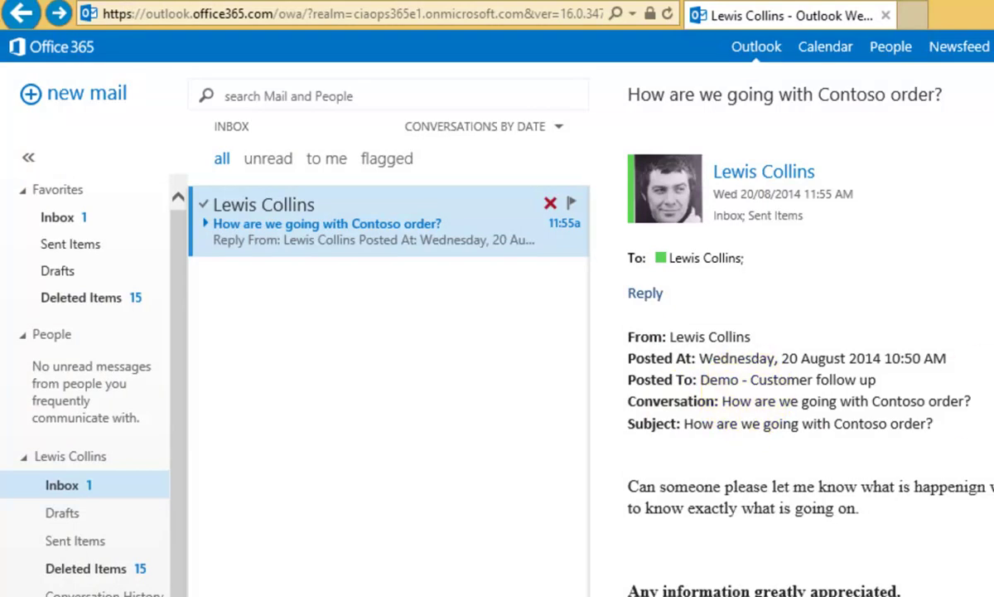
pyautogui.hotkey('alt', 'Tab')
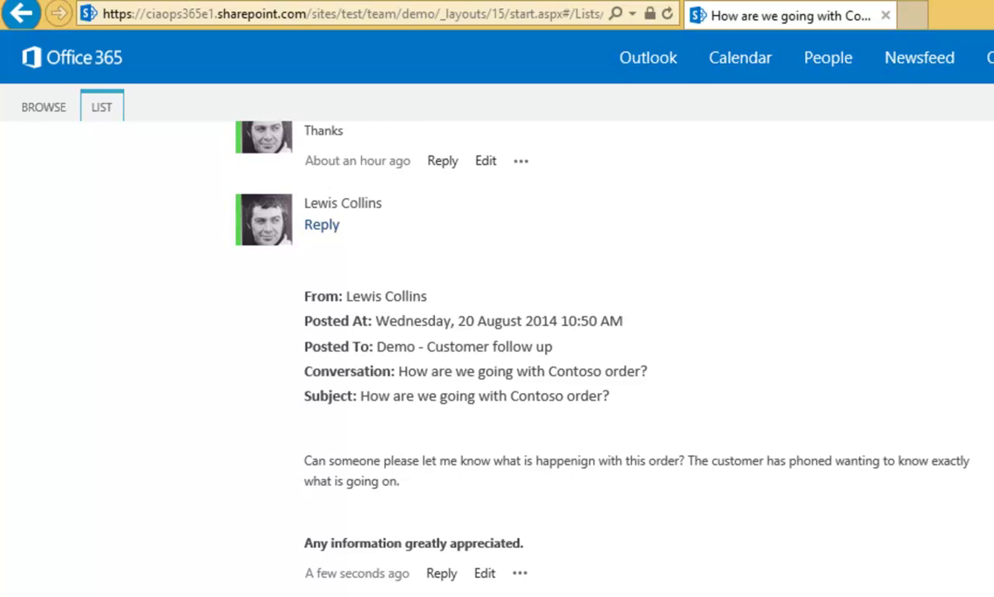
# Step: Review the original question, the best reply and all replies in the Contoso order discussion on the SharePoint site
pyautogui.scroll(10, 564, 357)
pyautogui.scroll(-2, 563, 356)
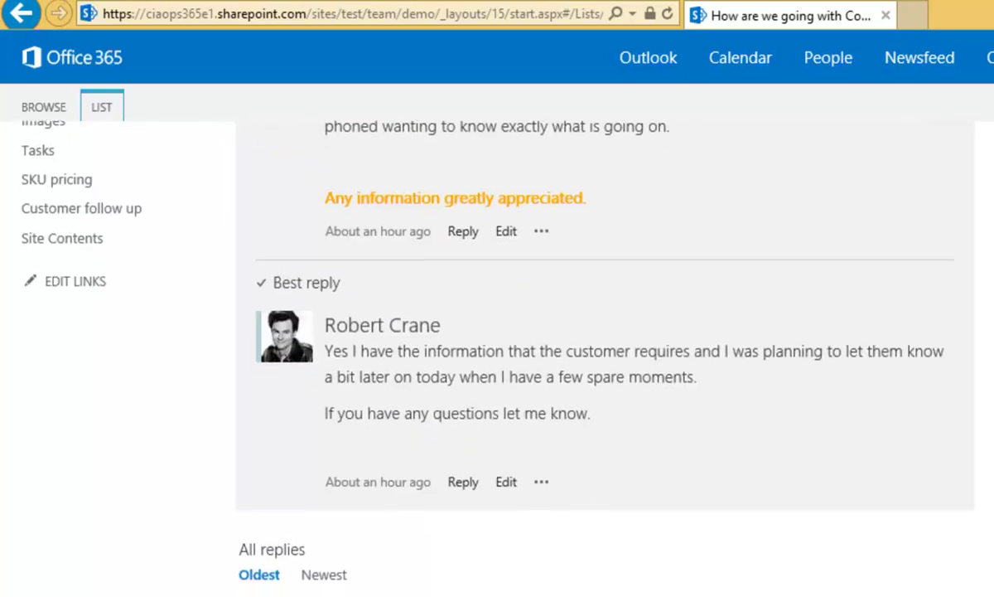
pyautogui.scroll(-8, 564, 356)
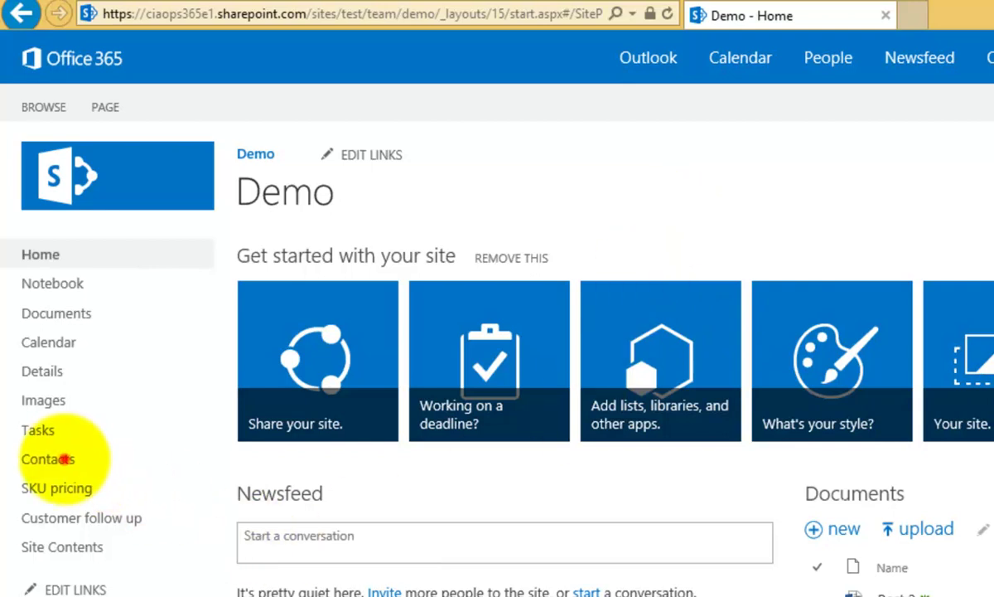
# Step: Connect the Demo site's Contacts list to Outlook, allowing the website to open Outlook and confirming the connection
pyautogui.click(65, 459)
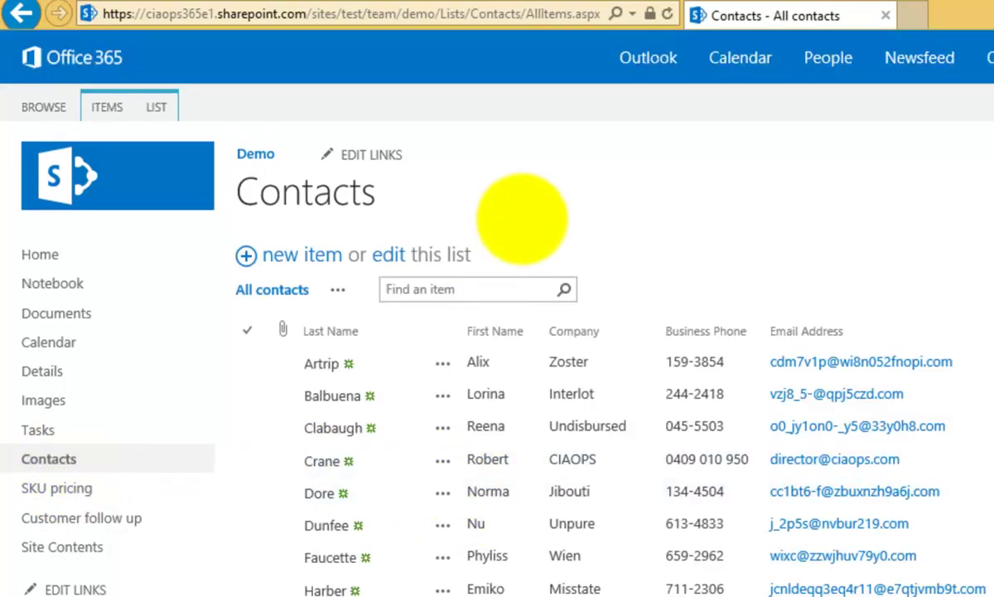
pyautogui.click(159, 109)
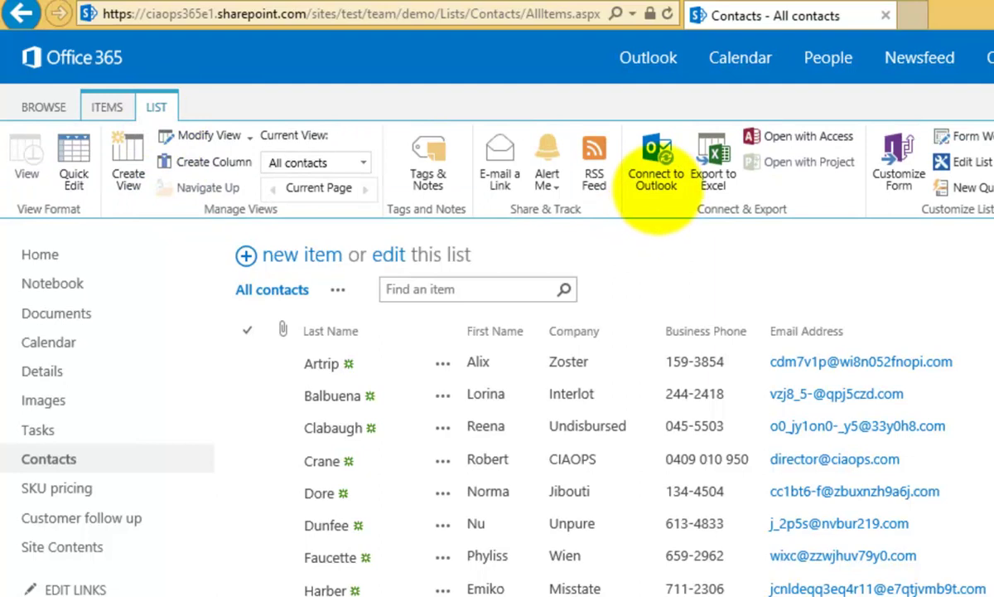
pyautogui.click(657, 181)
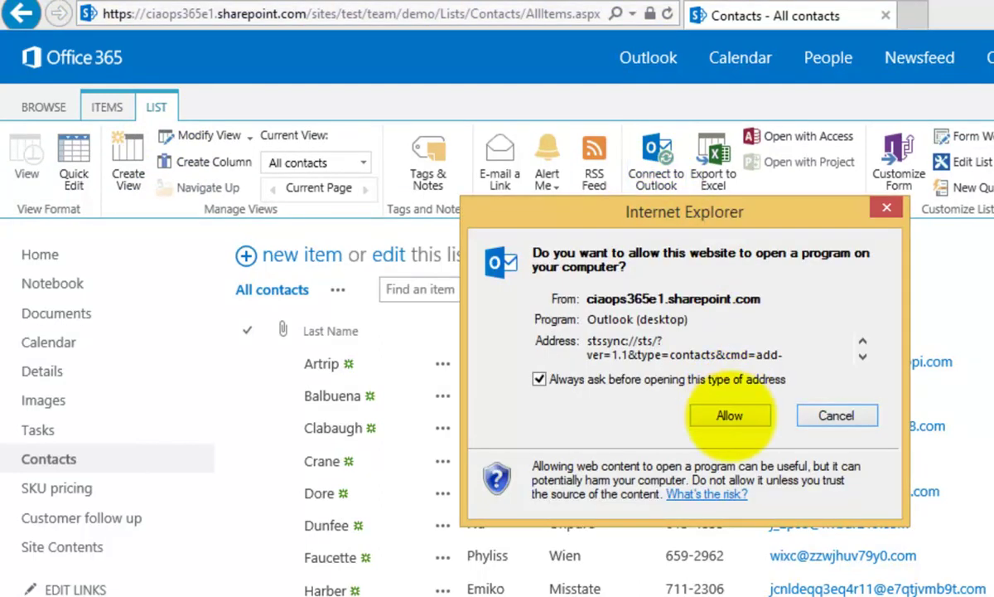
pyautogui.click(730, 415)
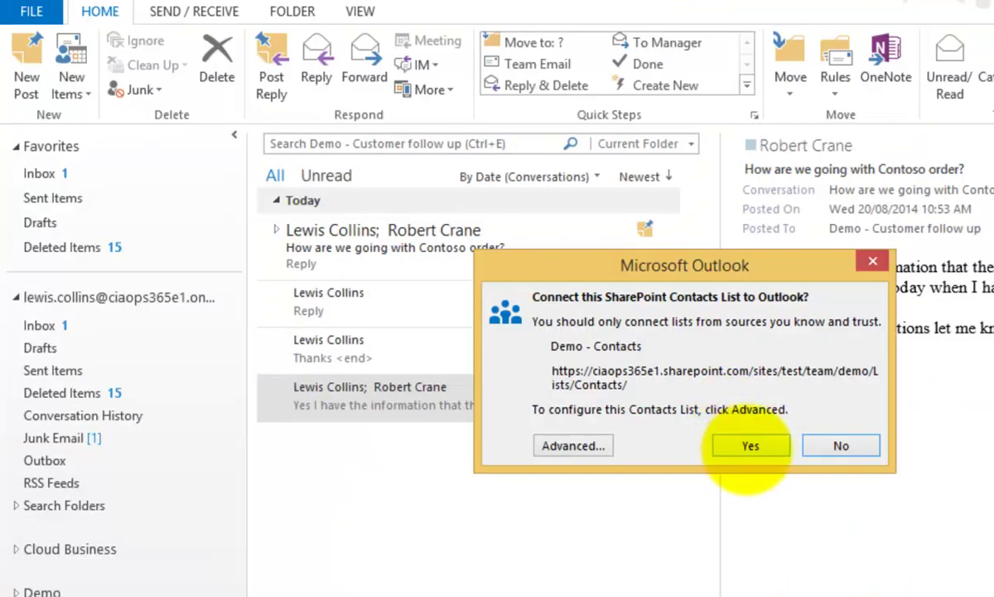
pyautogui.click(750, 445)
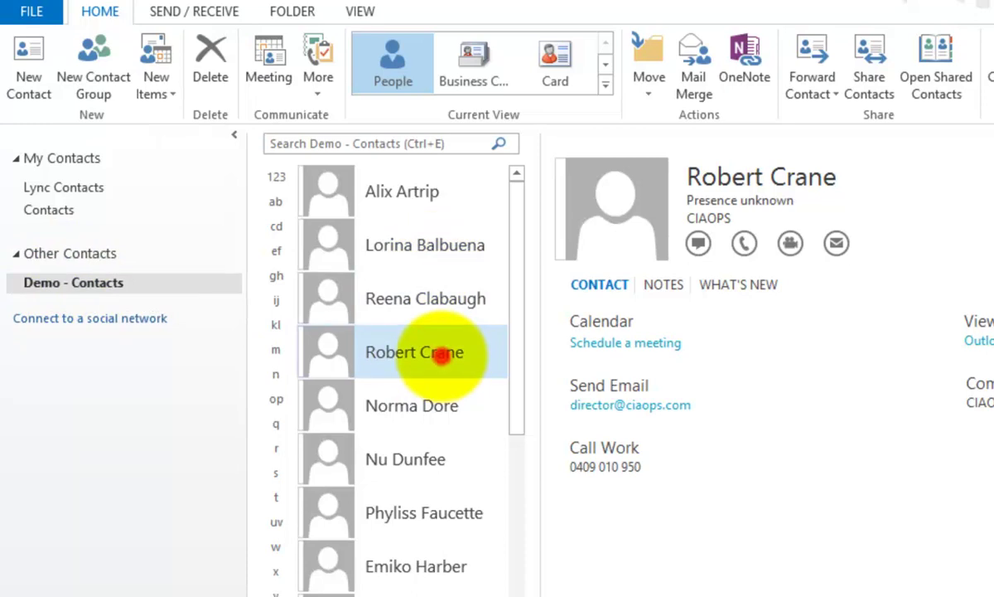
# Step: Append ".au" to the e-mail address of the CIAOPS contact in Demo - Contacts, then save and close the contact
pyautogui.doubleClick(441, 354)
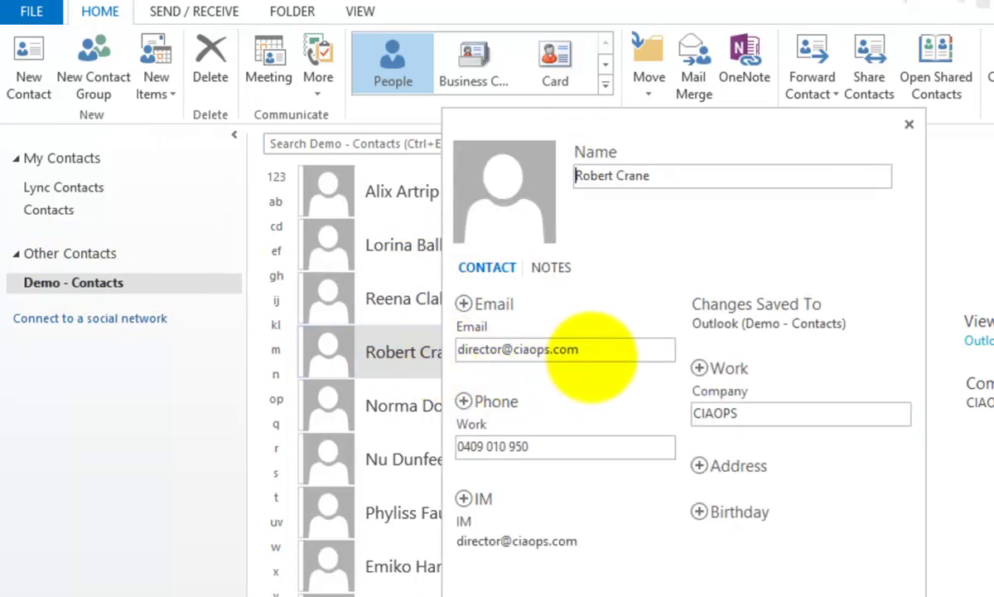
pyautogui.click(595, 349)
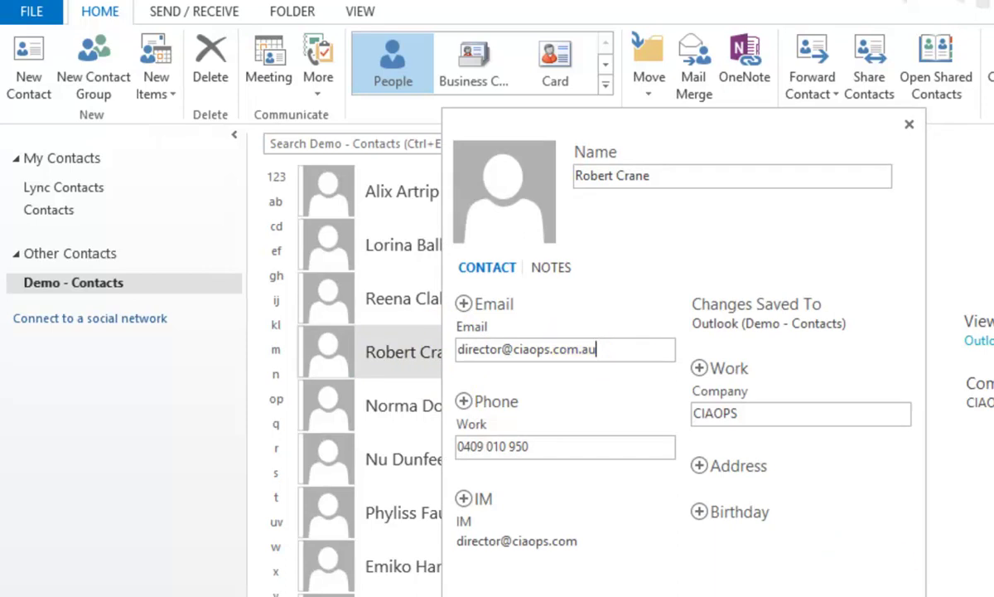
pyautogui.hotkey('ctrl', 's')
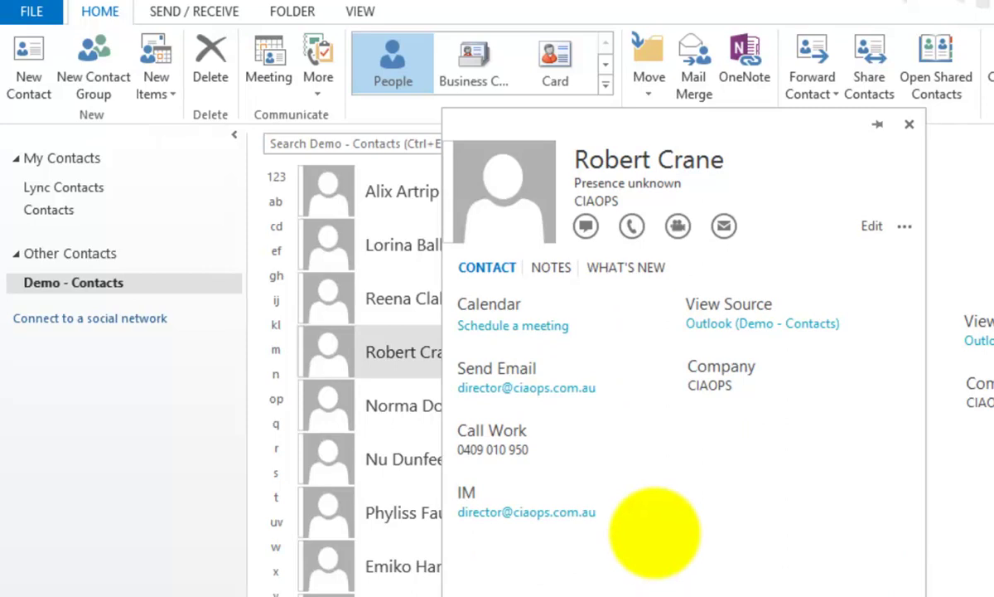
pyautogui.click(909, 123)
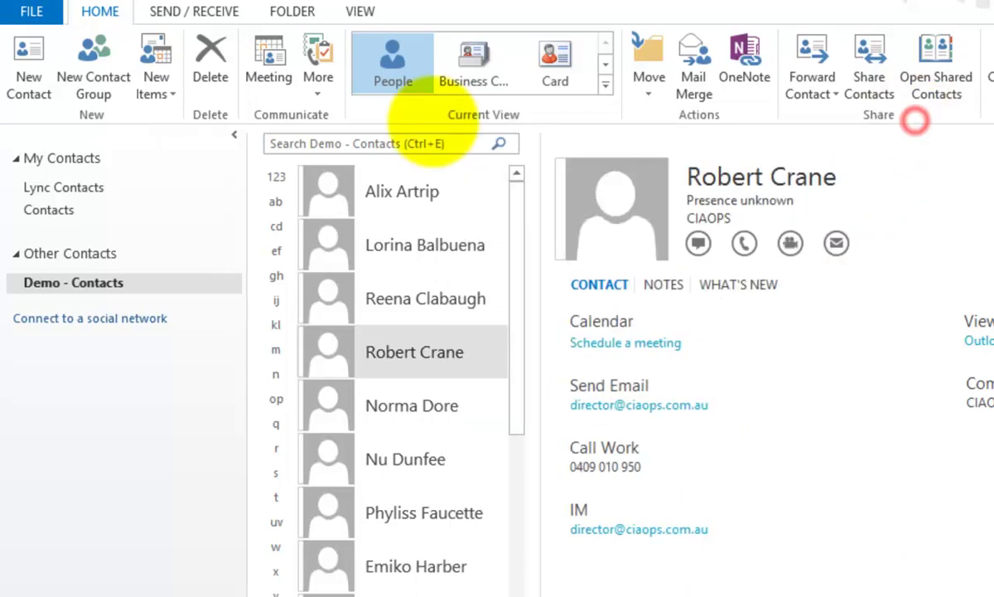
# Step: Run Send/Receive in Outlook and reload the SharePoint Contacts list to check the CIAOPS contact's e-mail address
pyautogui.click(192, 11)
pyautogui.click(45, 49)
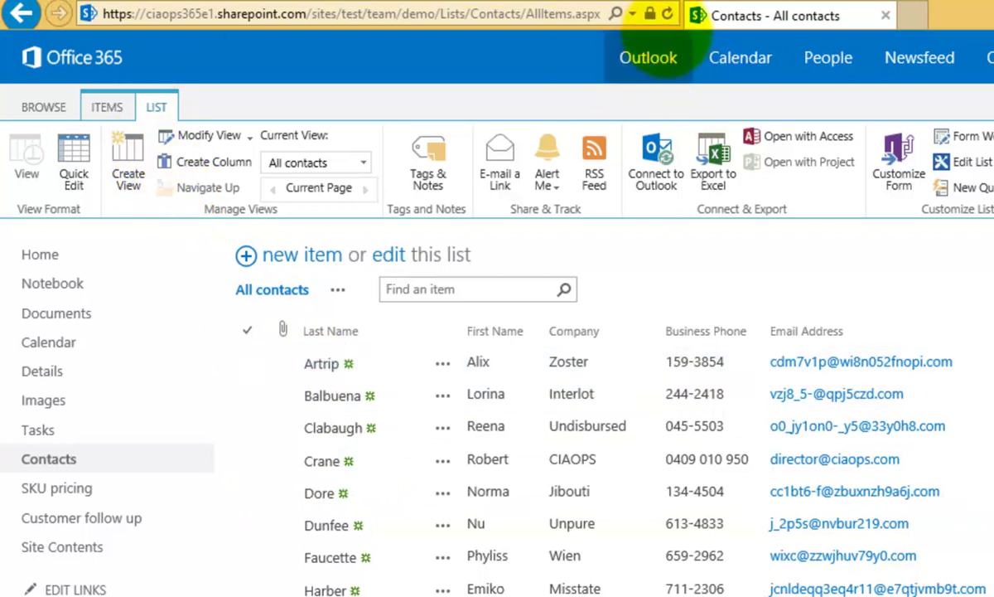
pyautogui.click(667, 13)
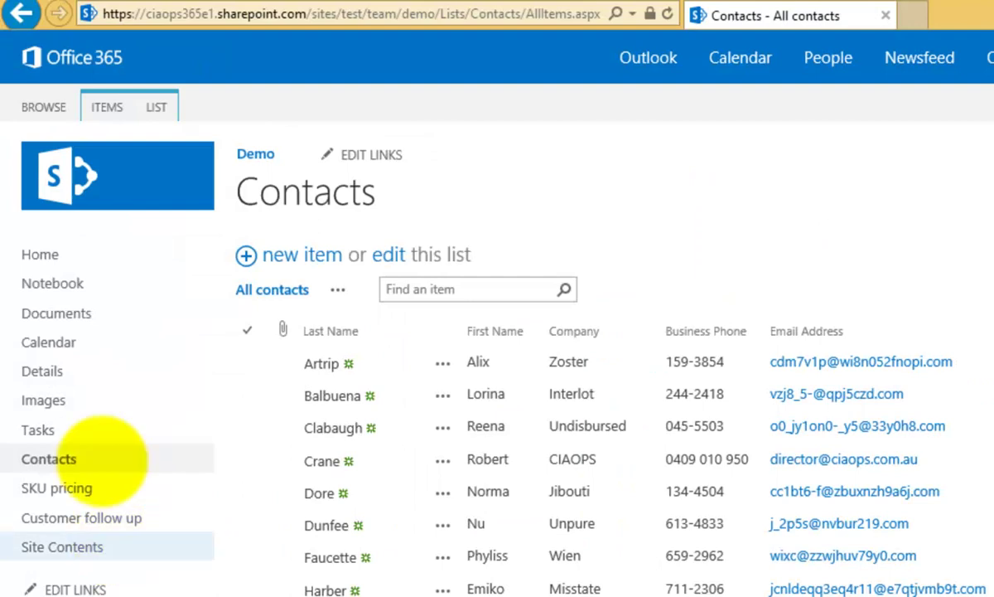
# Step: Open the Demo site's Calendar from its home page and display the calendar commands
pyautogui.click(33, 256)
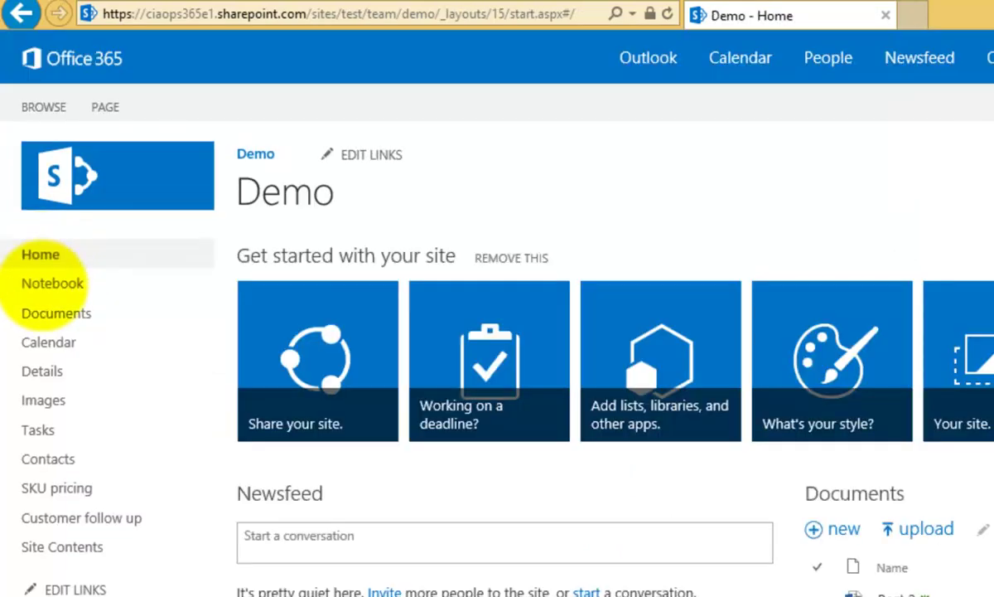
pyautogui.click(81, 342)
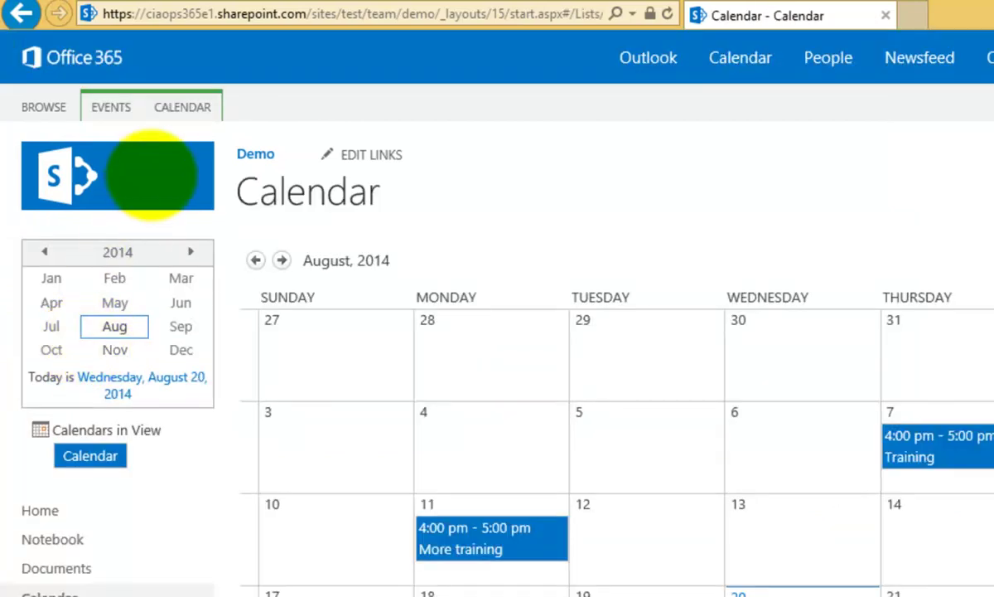
pyautogui.click(173, 103)
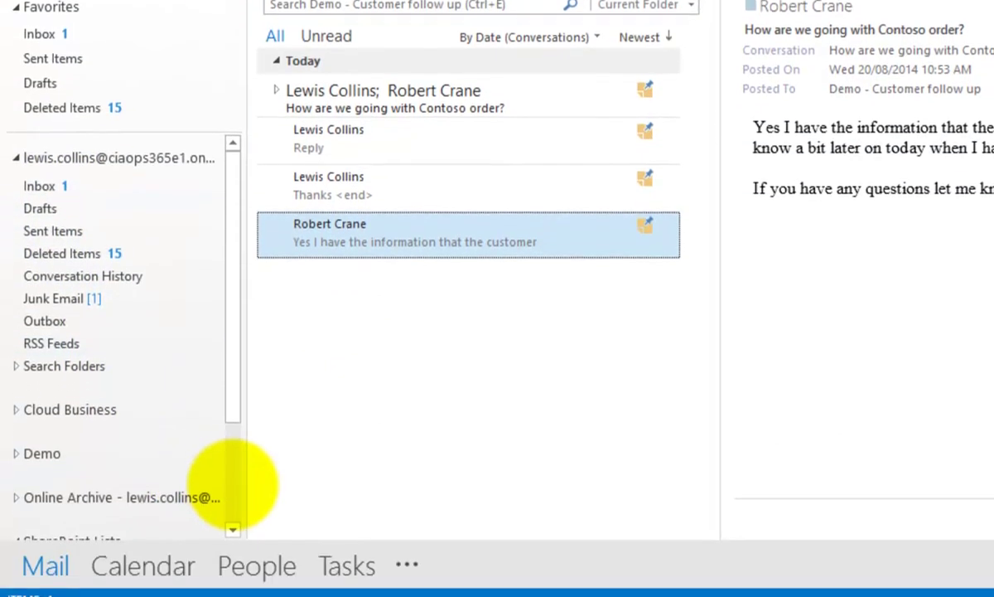
# Step: Look through the Contacts, Customer follow up and Documents lists under SharePoint Lists in Outlook's mail folders
pyautogui.click(231, 478)
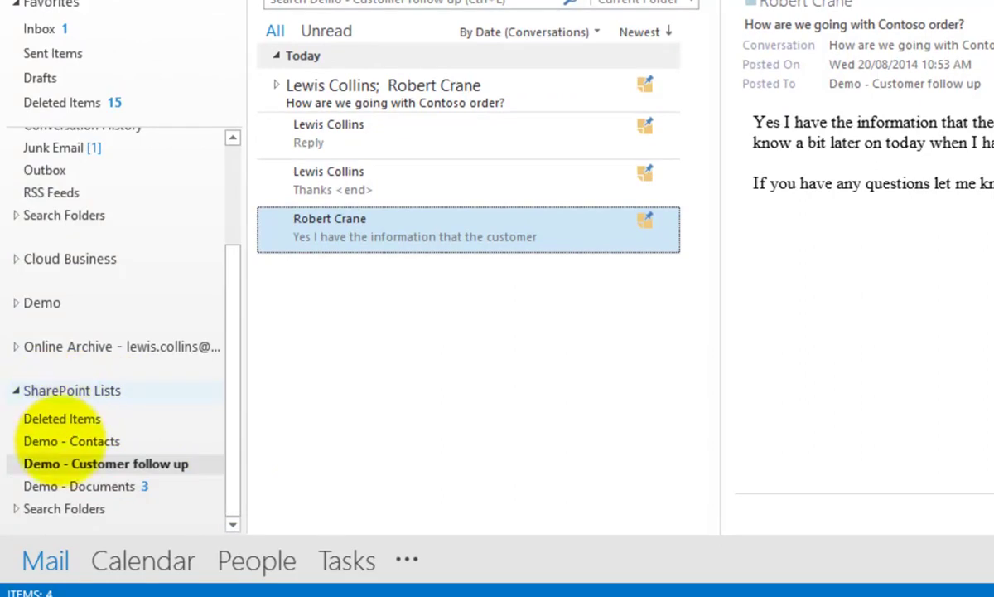
pyautogui.click(65, 442)
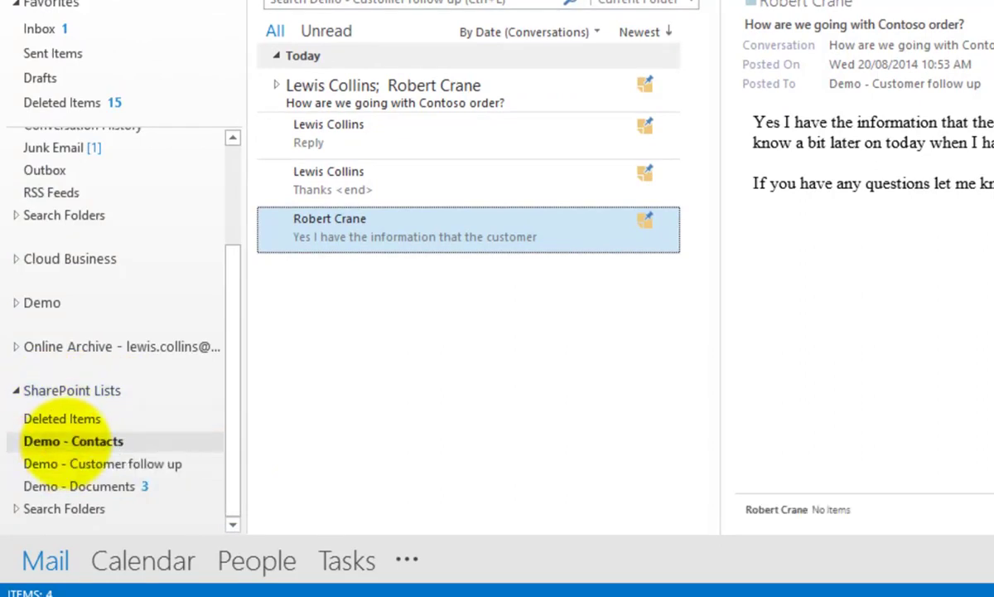
pyautogui.click(64, 461)
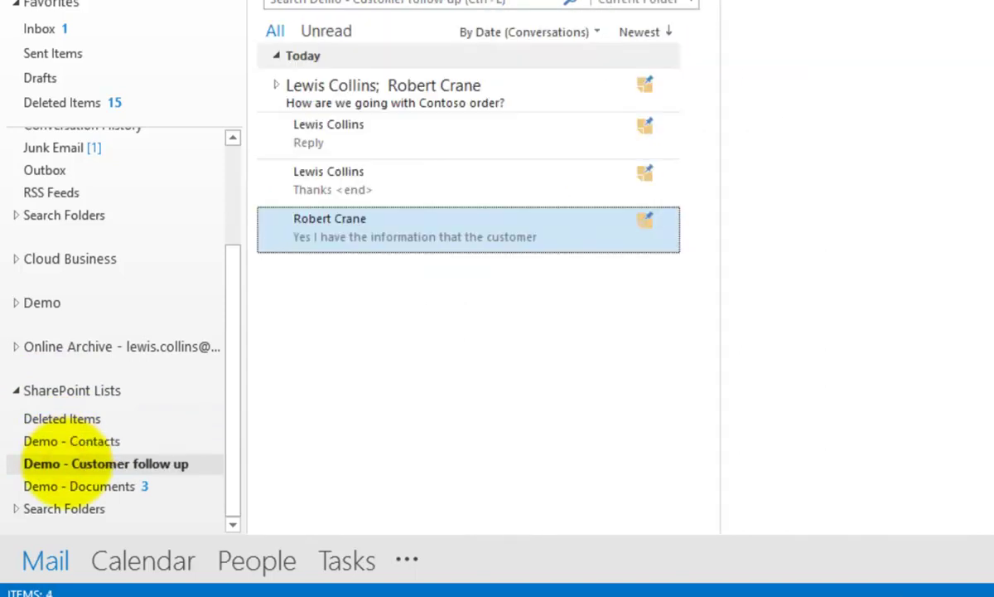
pyautogui.click(73, 489)
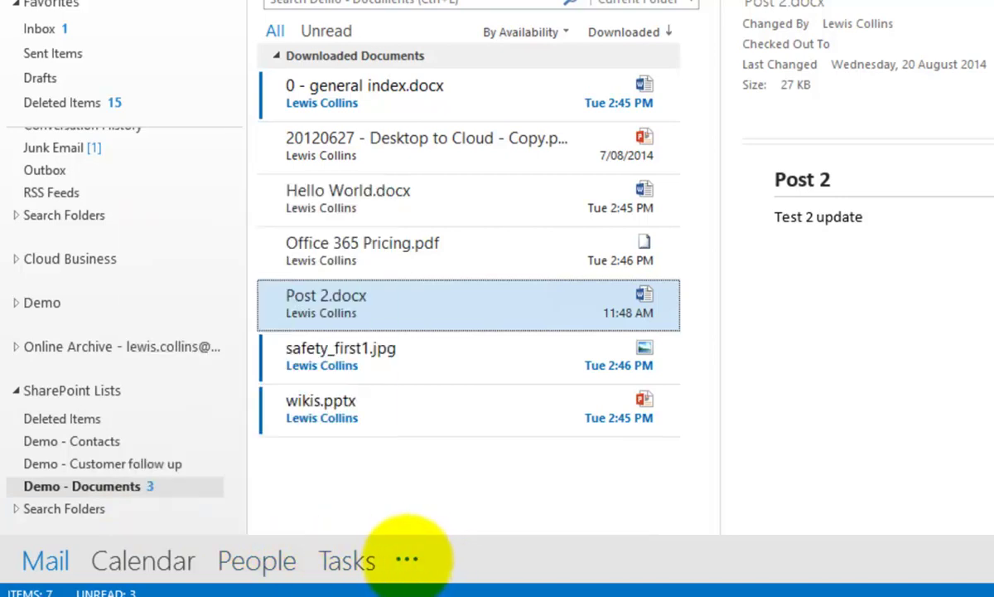
# Step: Show all Outlook folders with the Folders view and open Demo - Calendar under SharePoint Lists
pyautogui.click(406, 560)
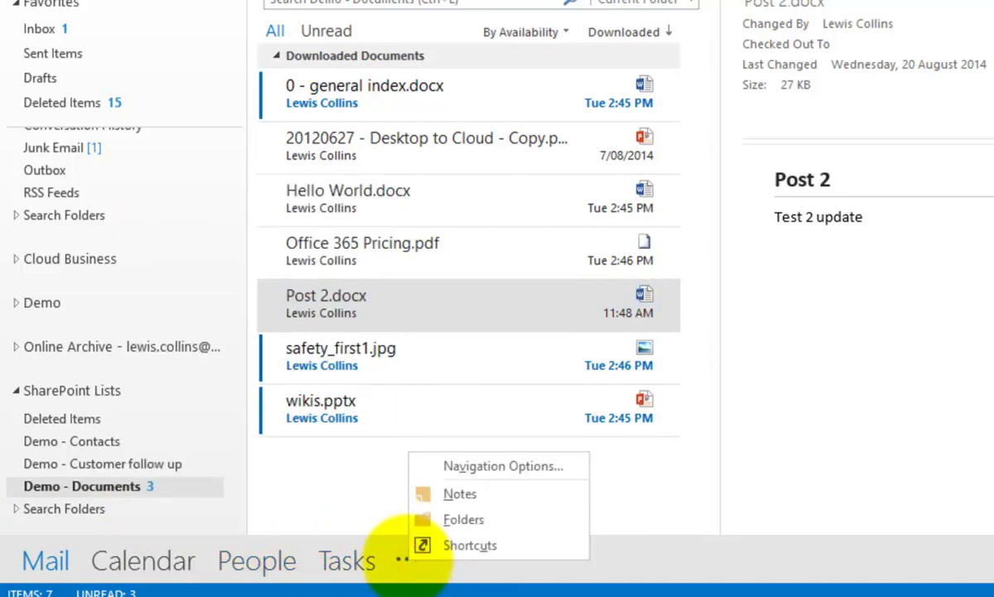
pyautogui.click(454, 519)
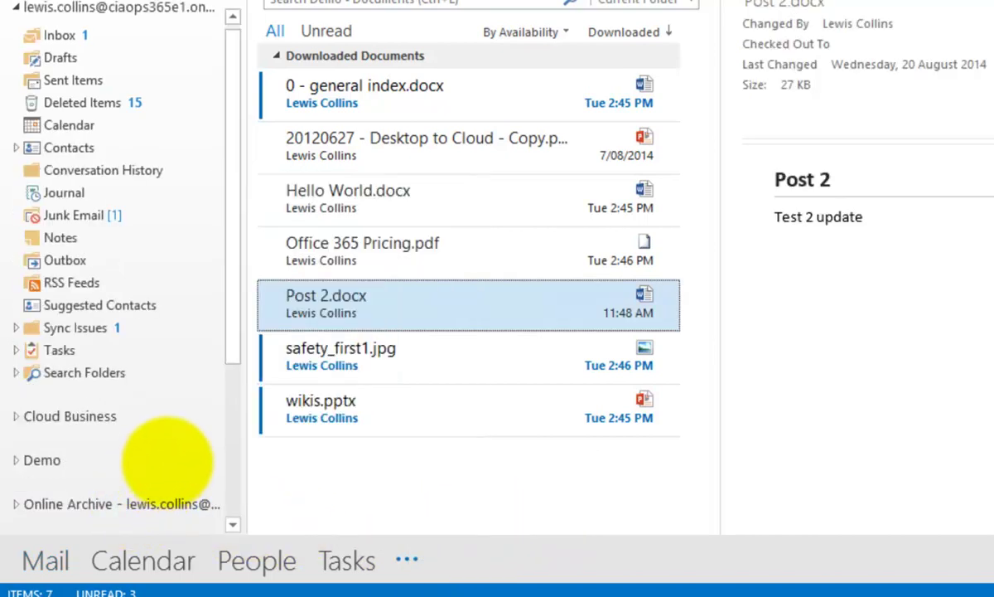
pyautogui.click(229, 487)
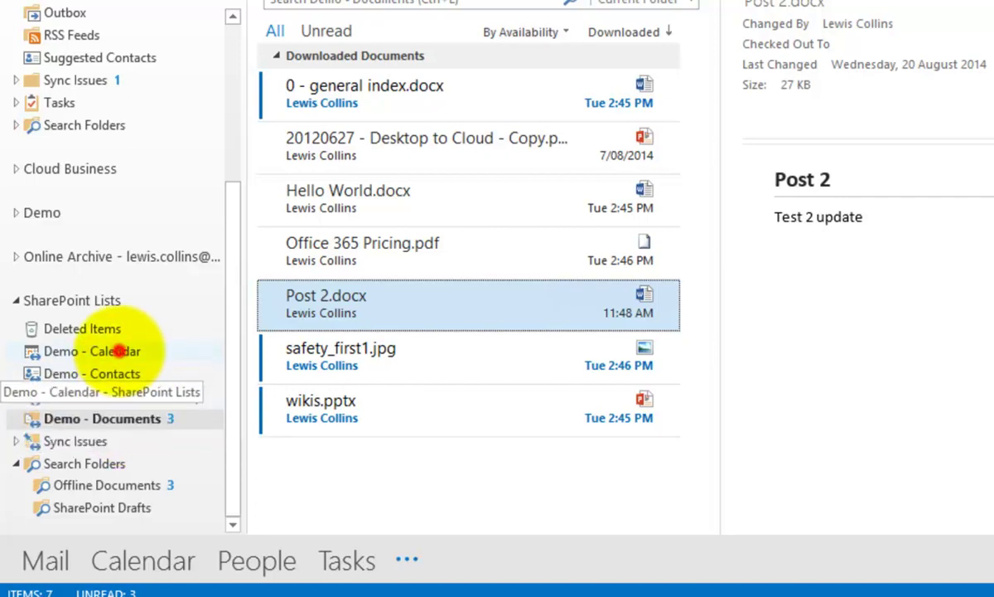
pyautogui.click(95, 351)
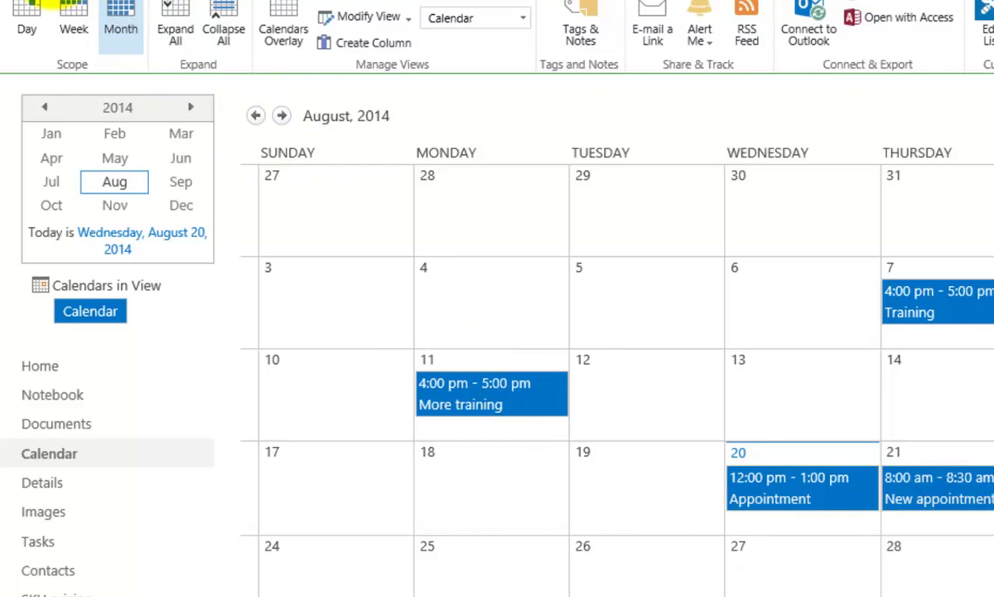
# Step: Hide the calendar commands on the SharePoint site's Calendar page and go to the site's home page
pyautogui.click(50, 2)
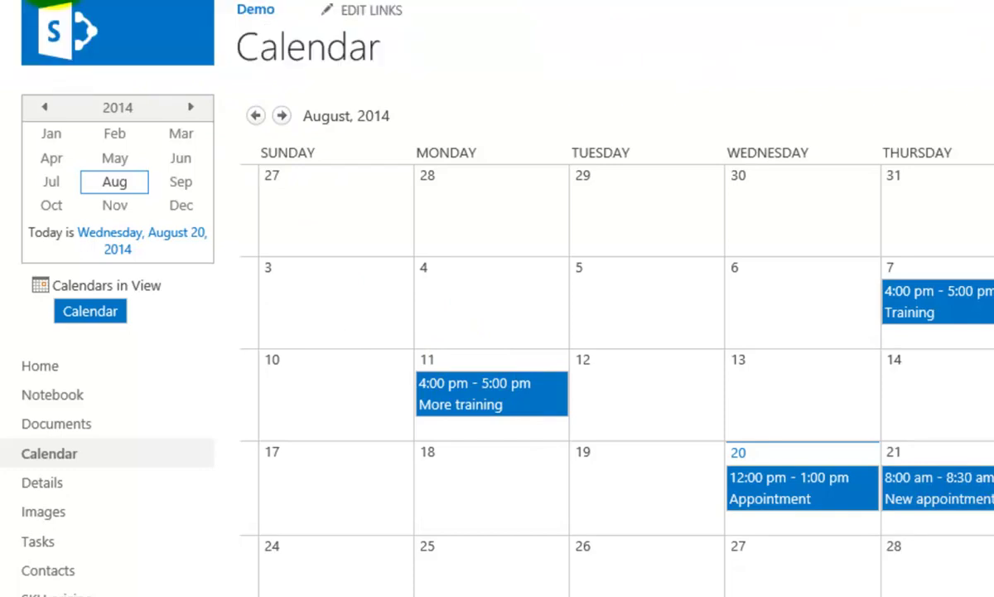
pyautogui.click(50, 358)
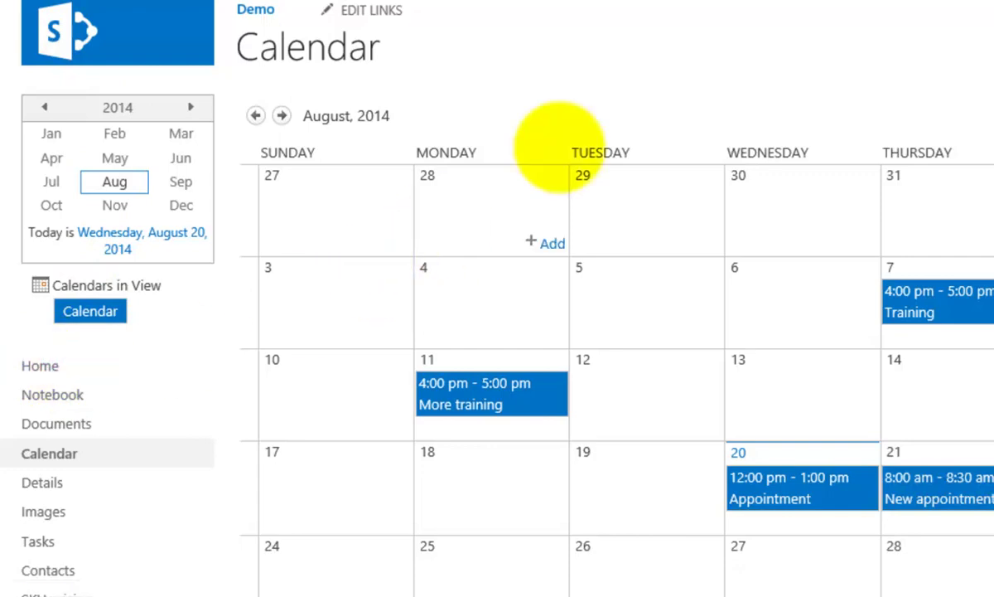